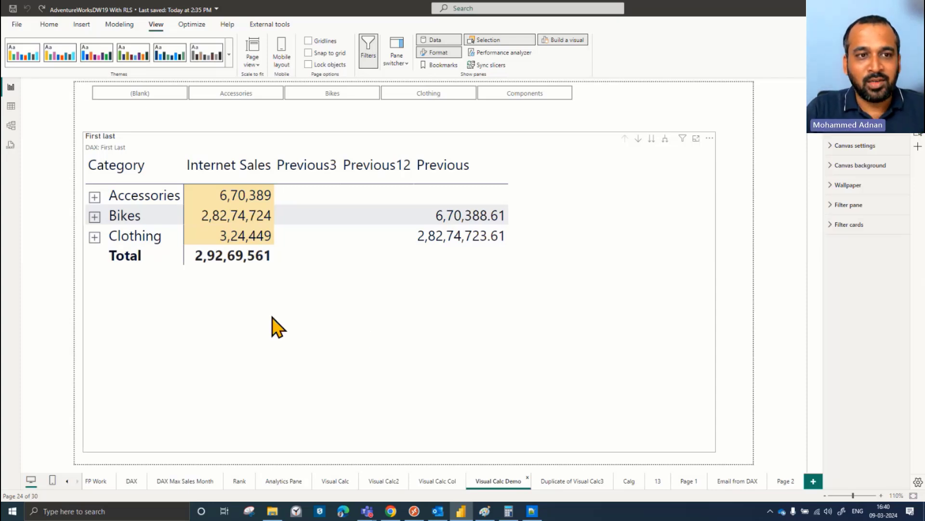
Open the Previous3 visual calculation of the First last matrix for editing.
{"action": "left_click", "coordinate": [516, 274]}
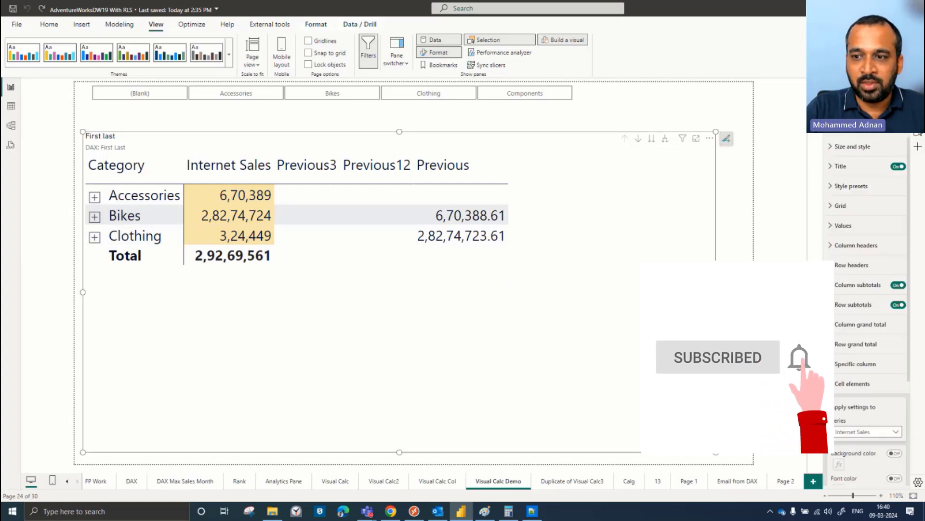
{"action": "left_click", "coordinate": [917, 101]}
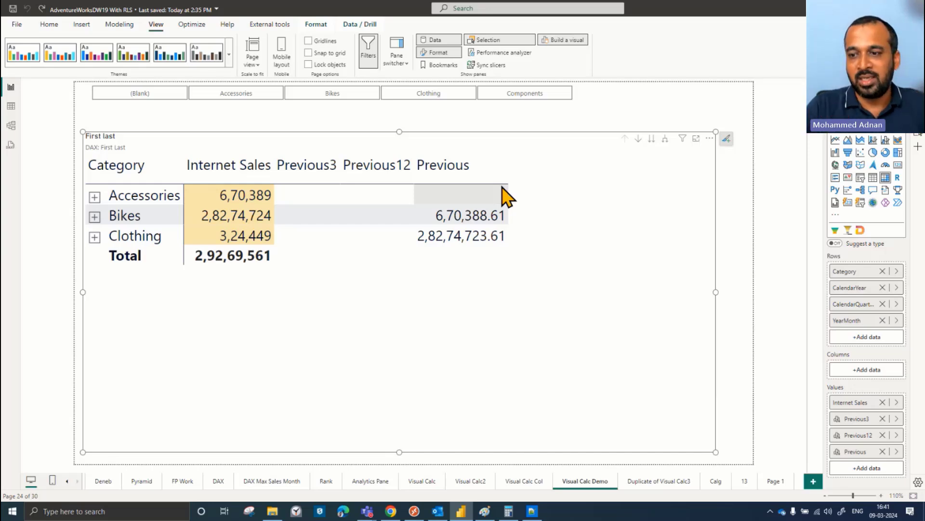
{"action": "left_click", "coordinate": [897, 435]}
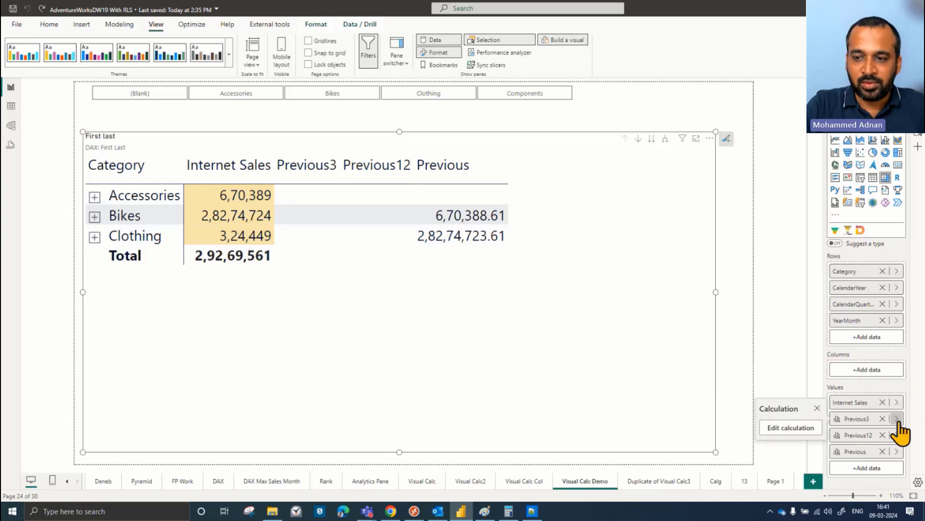
{"action": "left_click", "coordinate": [792, 428]}
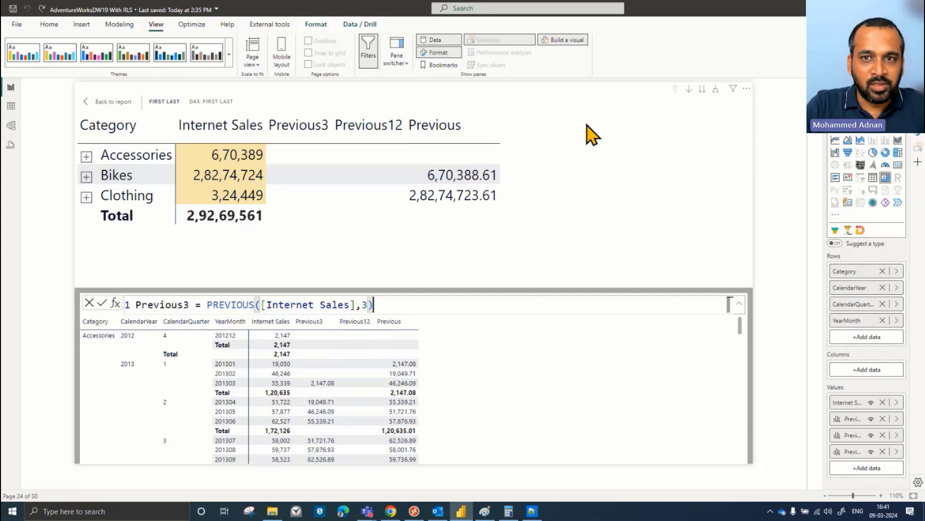
Expand the matrix rows from Category through CalendarYear and CalendarQuarter down to the YearMonth level.
{"action": "left_click", "coordinate": [716, 89]}
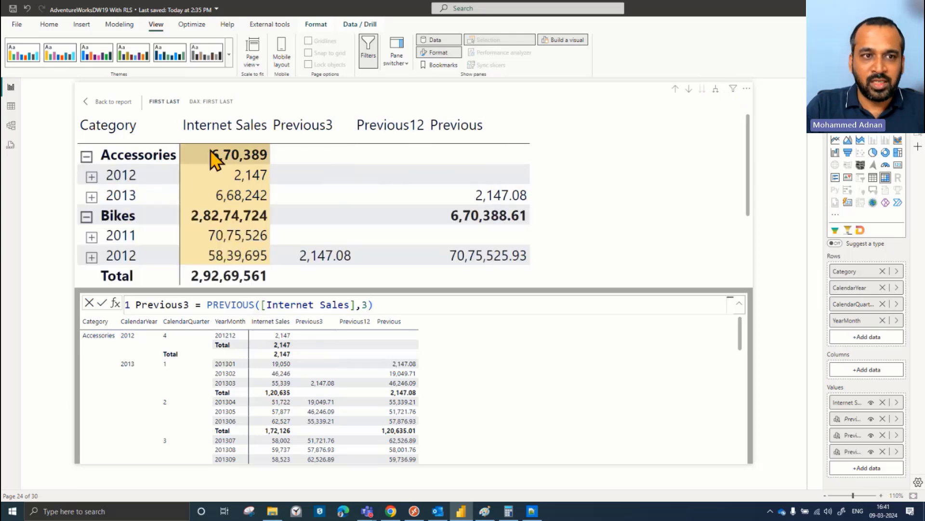
{"action": "left_click", "coordinate": [715, 90]}
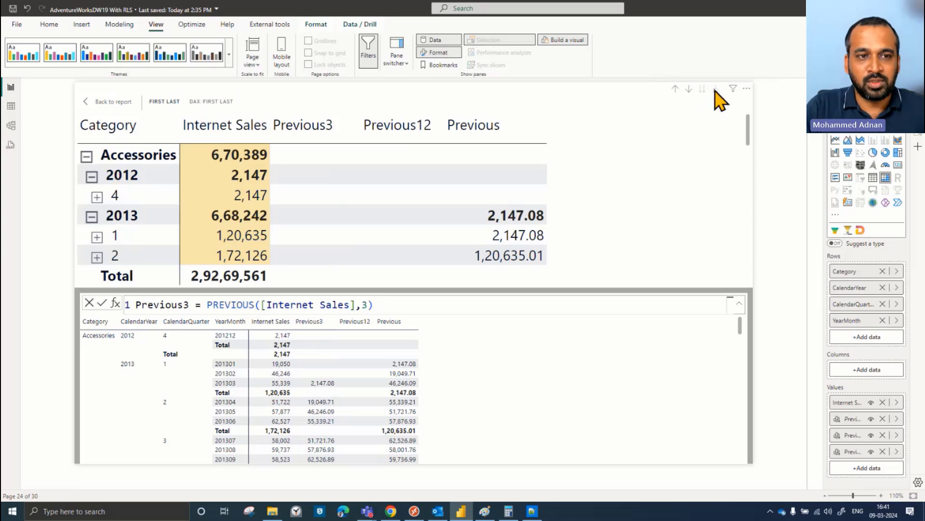
{"action": "left_click", "coordinate": [716, 89]}
Compare the Previous3 values with the Internet Sales of three months earlier for the 2013 Accessories months.
{"action": "scroll", "coordinate": [347, 241], "scroll_direction": "down", "scroll_amount": 4}
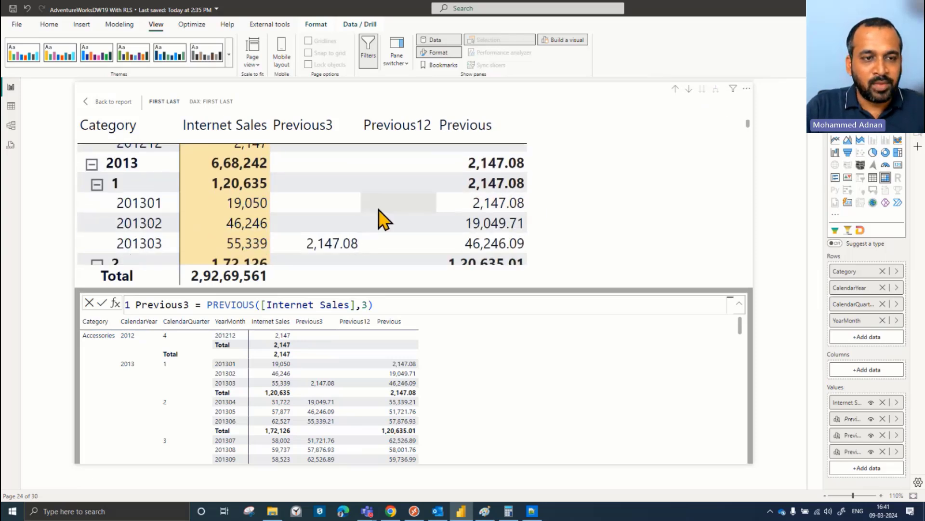
{"action": "scroll", "coordinate": [405, 219], "scroll_direction": "down", "scroll_amount": 1}
{"action": "scroll", "coordinate": [409, 220], "scroll_direction": "down", "scroll_amount": 2}
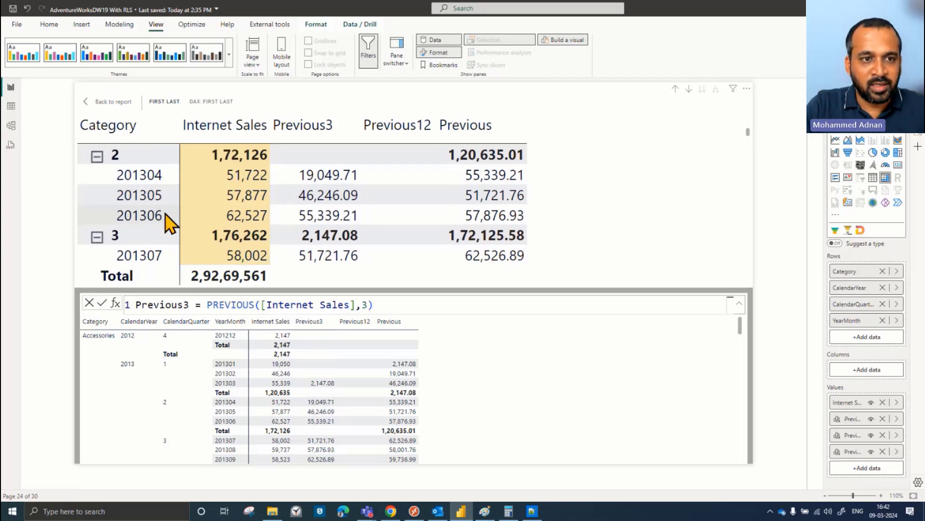
{"action": "scroll", "coordinate": [169, 222], "scroll_direction": "down", "scroll_amount": 1}
{"action": "scroll", "coordinate": [169, 223], "scroll_direction": "down", "scroll_amount": 2}
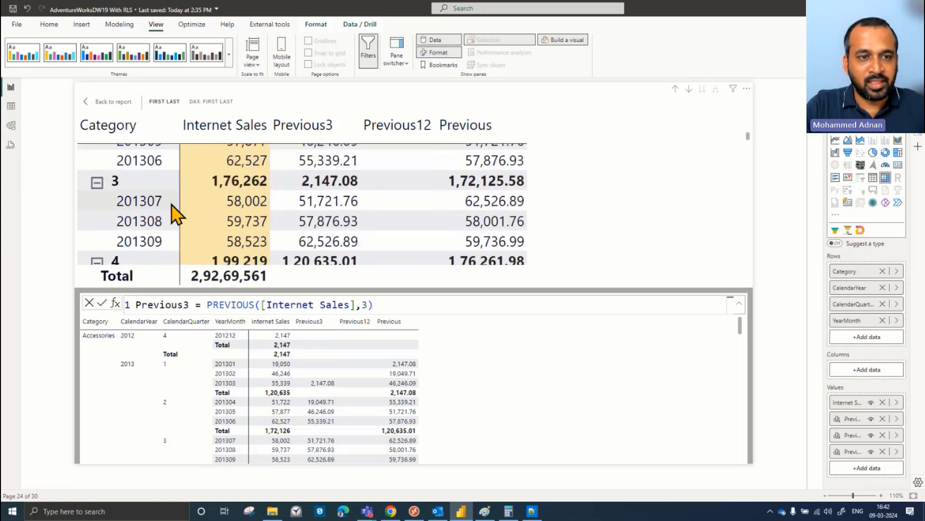
{"action": "scroll", "coordinate": [183, 232], "scroll_direction": "up", "scroll_amount": 2}
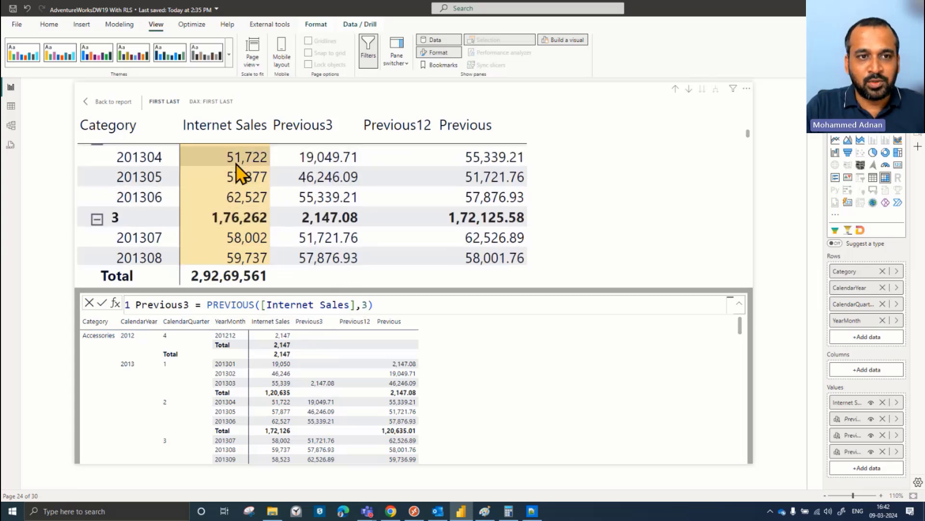
{"action": "scroll", "coordinate": [241, 172], "scroll_direction": "down", "scroll_amount": 1}
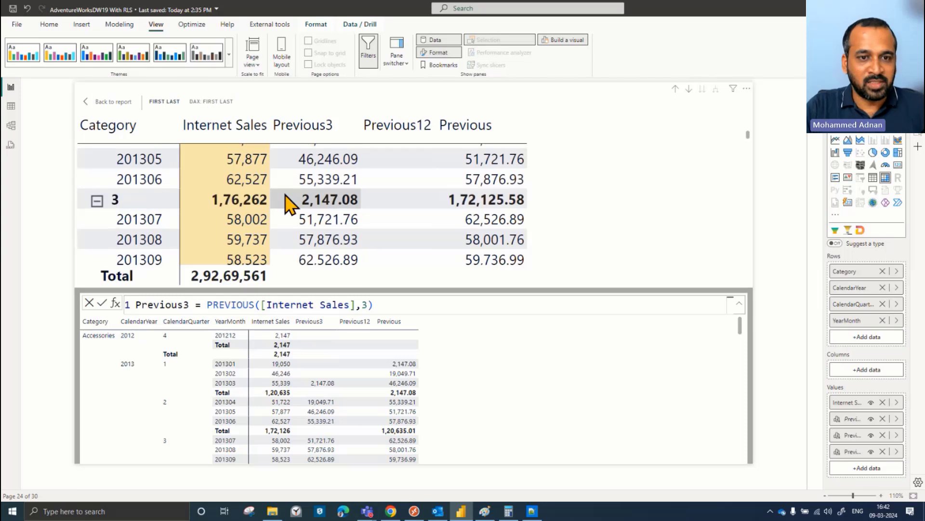
{"action": "scroll", "coordinate": [296, 214], "scroll_direction": "up", "scroll_amount": 1}
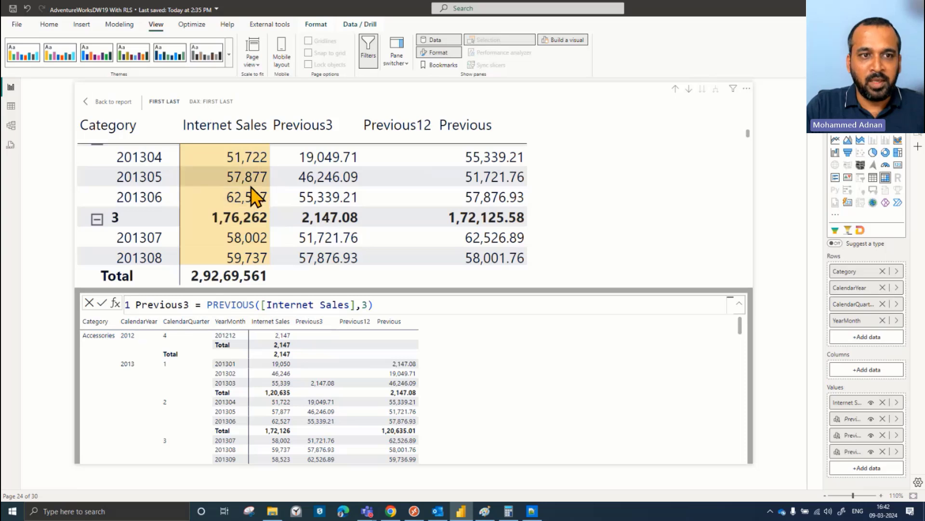
{"action": "scroll", "coordinate": [325, 251], "scroll_direction": "down", "scroll_amount": 1}
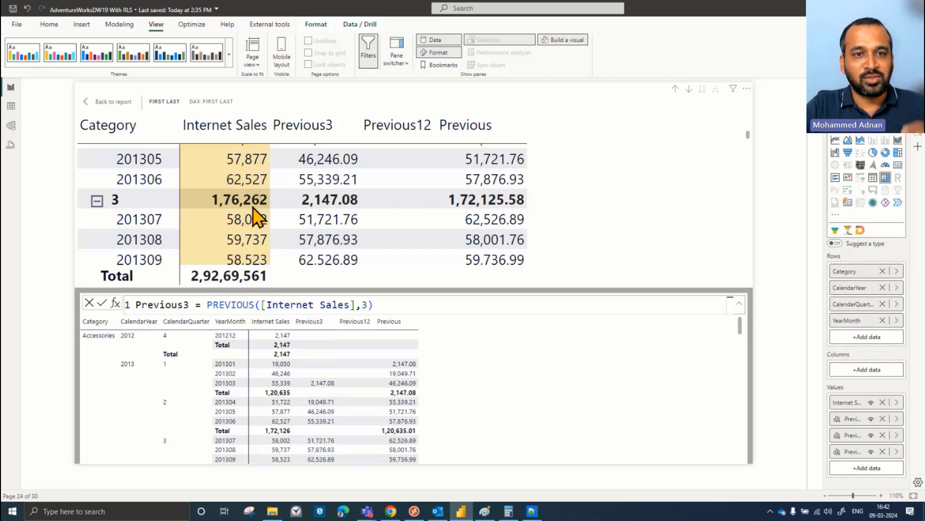
Try subtracting [Internet Sales] from the Previous3 calculation, making it PREVIOUS([Internet Sales],3)-[Internet Sales].
{"action": "left_click", "coordinate": [394, 304]}
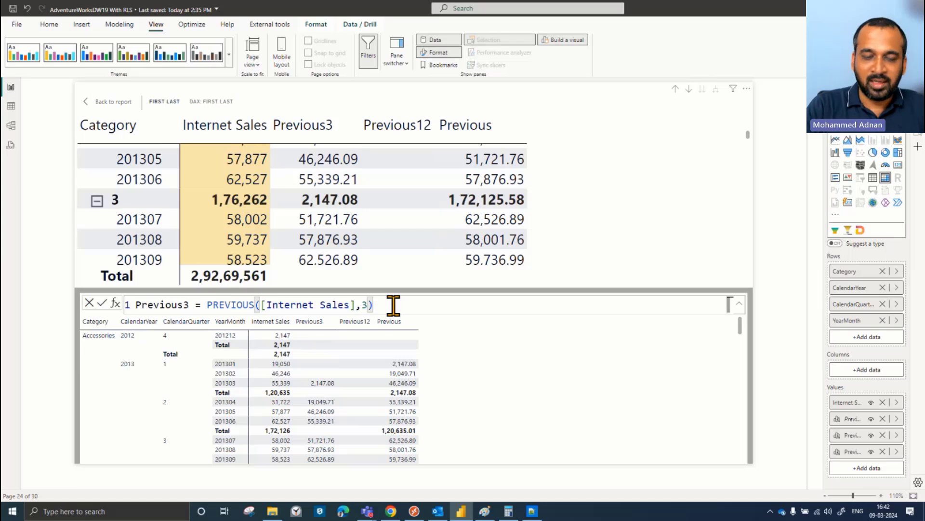
{"action": "type", "text": "-[Internet Sales]"}
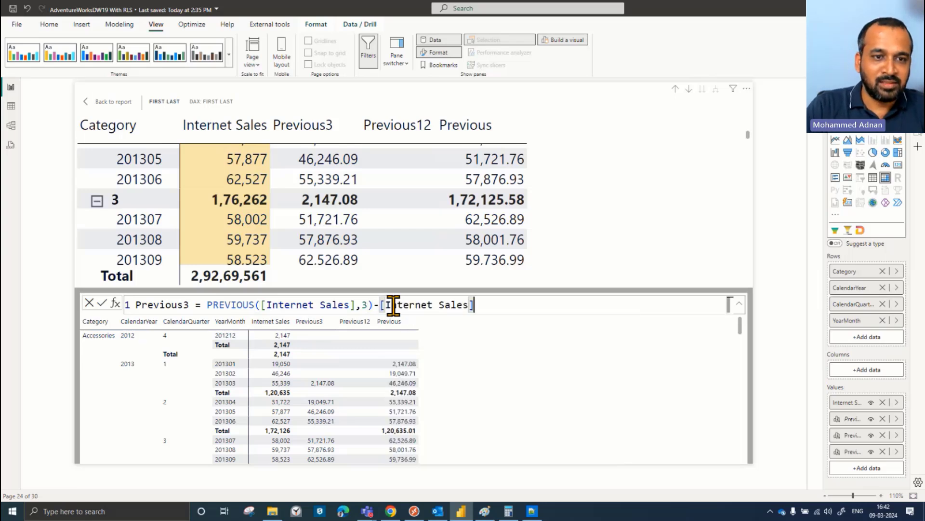
{"action": "left_click", "coordinate": [102, 303]}
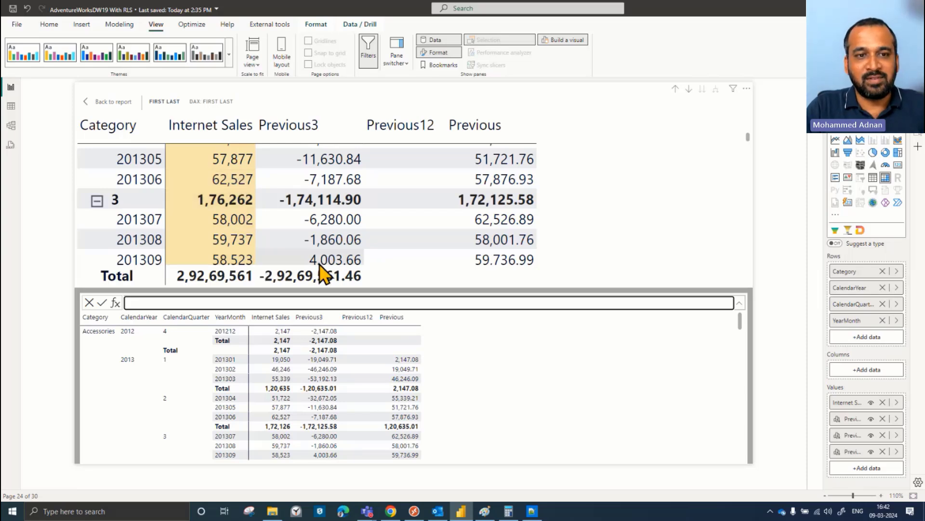
Remove the -[Internet Sales] part from the Previous3 calculation so it reads PREVIOUS([Internet Sales],3).
{"action": "left_click", "coordinate": [895, 419]}
{"action": "left_click", "coordinate": [793, 429]}
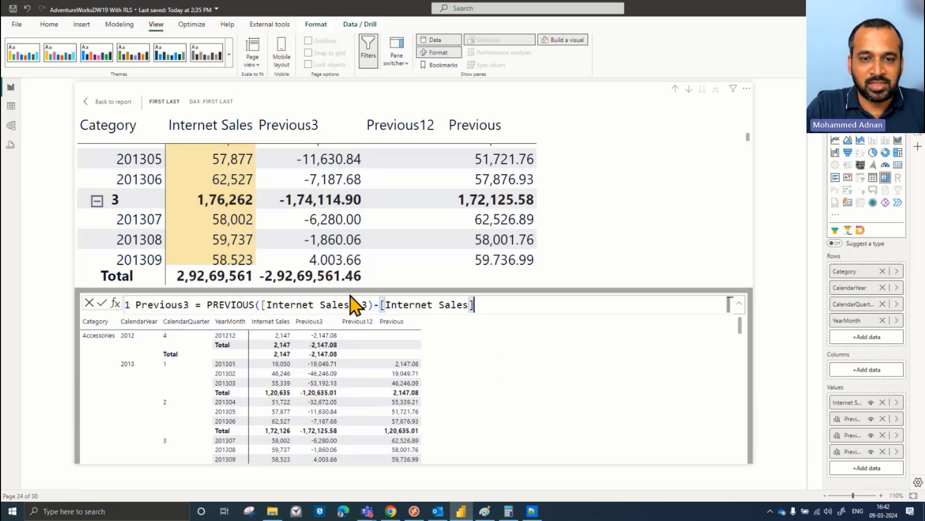
{"action": "left_click_drag", "start_coordinate": [374, 304], "coordinate": [487, 304]}
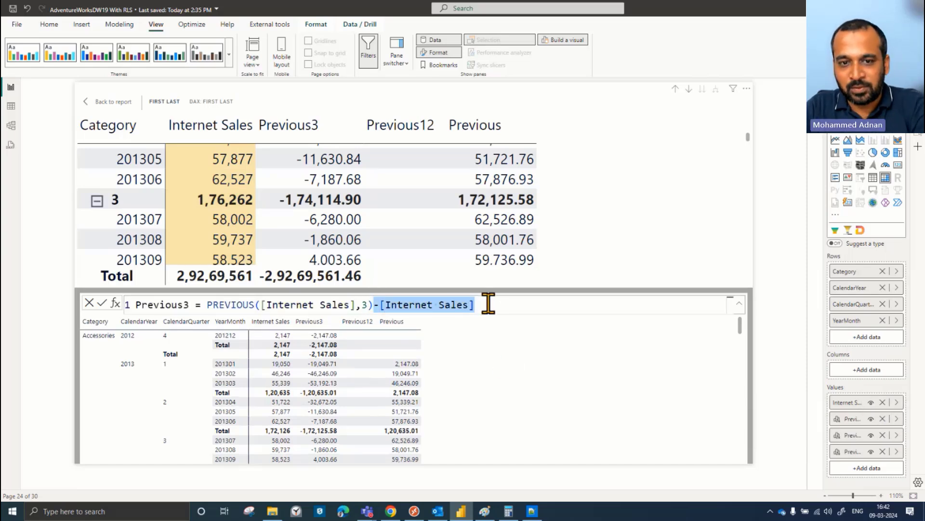
{"action": "key", "text": "BackSpace"}
{"action": "key", "text": "Return"}
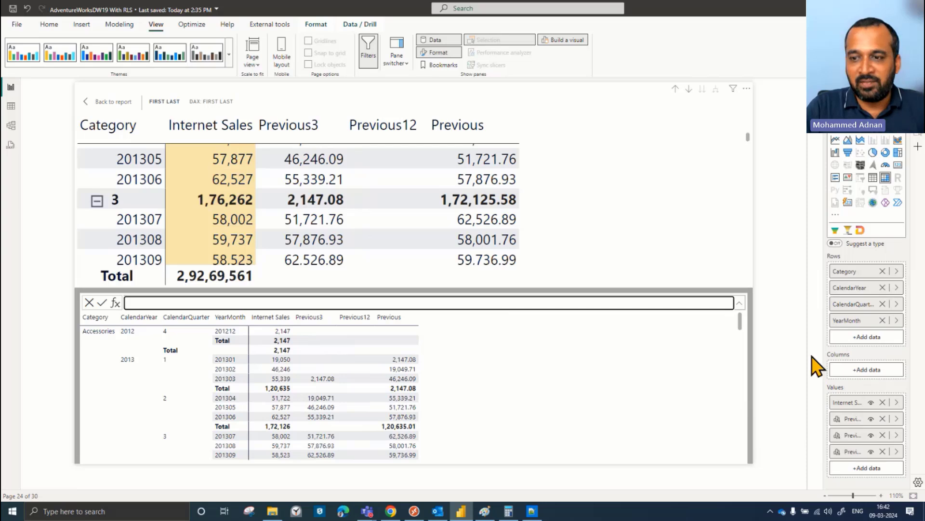
Remove CalendarQuarter from the matrix rows and the Previous3 calculation from its values.
{"action": "left_click", "coordinate": [896, 421]}
{"action": "left_click", "coordinate": [810, 429]}
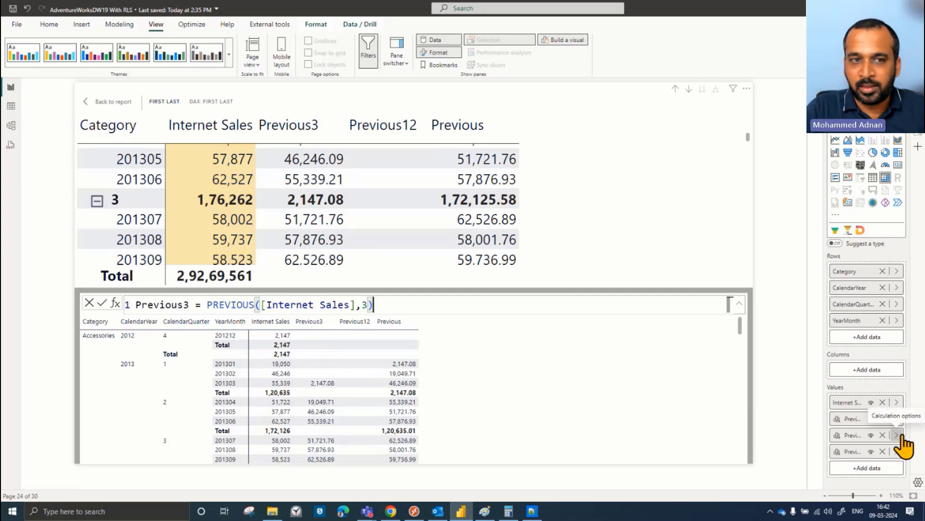
{"action": "left_click", "coordinate": [883, 303]}
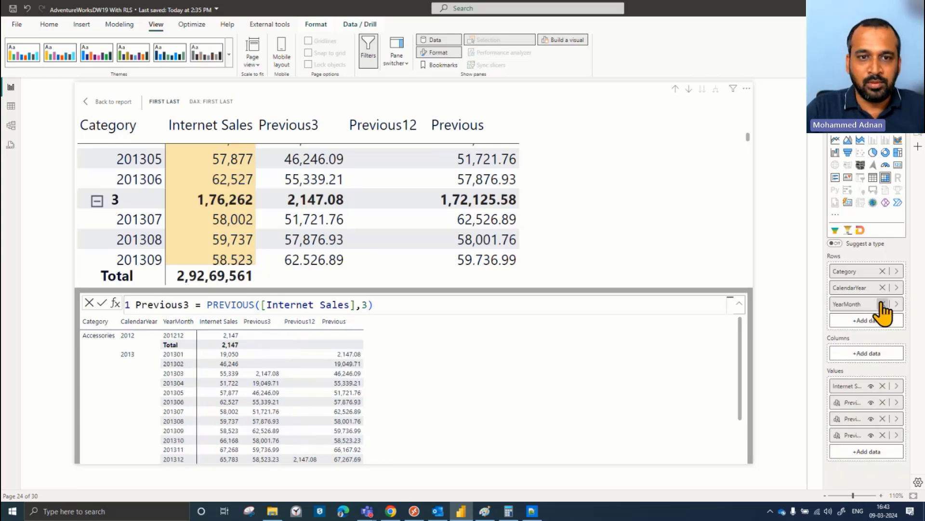
{"action": "left_click", "coordinate": [882, 402]}
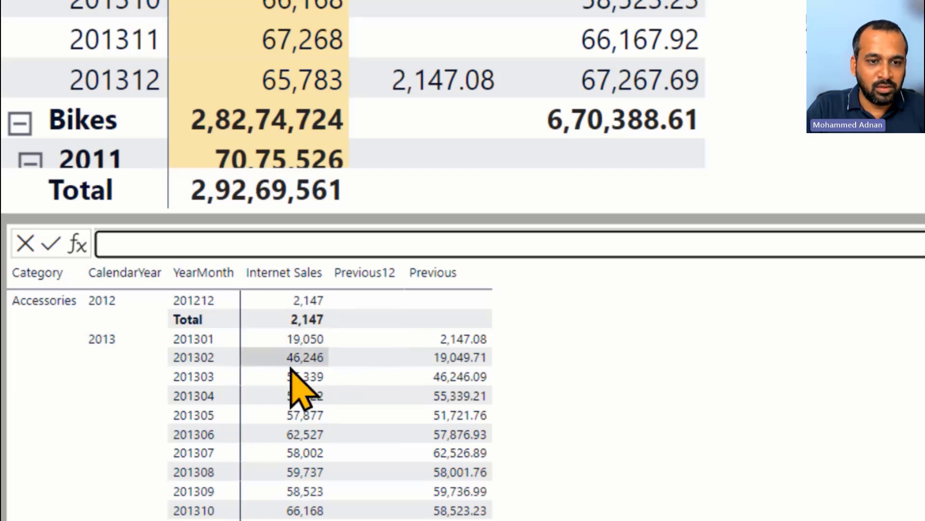
Check how the Previous12 and Previous values carry over from the Accessories months of 2013 to the Bikes months of 2011 and 2012.
{"action": "scroll", "coordinate": [313, 369], "scroll_direction": "down", "scroll_amount": 5}
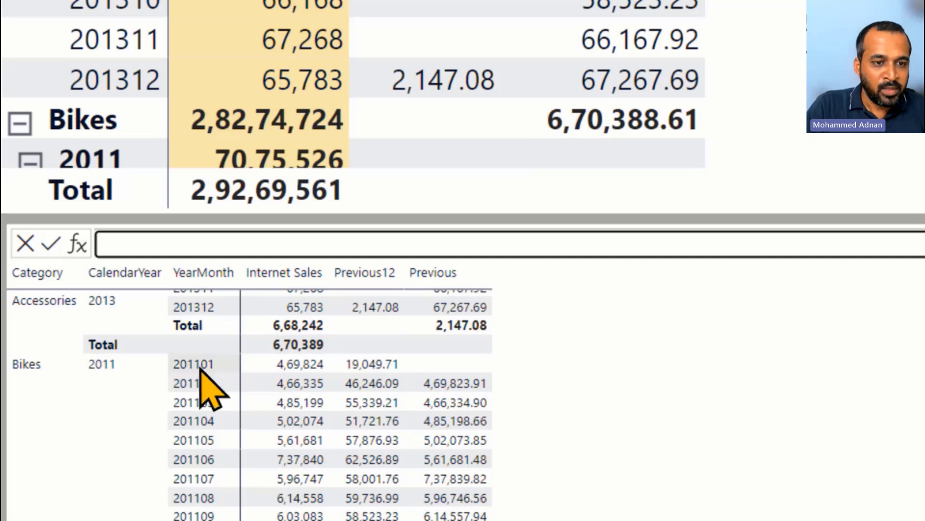
{"action": "scroll", "coordinate": [128, 403], "scroll_direction": "up", "scroll_amount": 3}
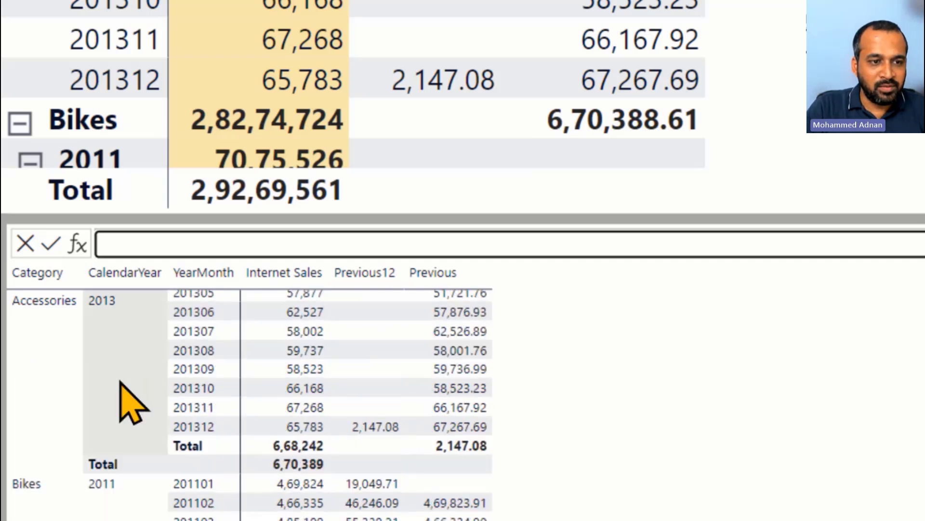
{"action": "scroll", "coordinate": [134, 393], "scroll_direction": "up", "scroll_amount": 3}
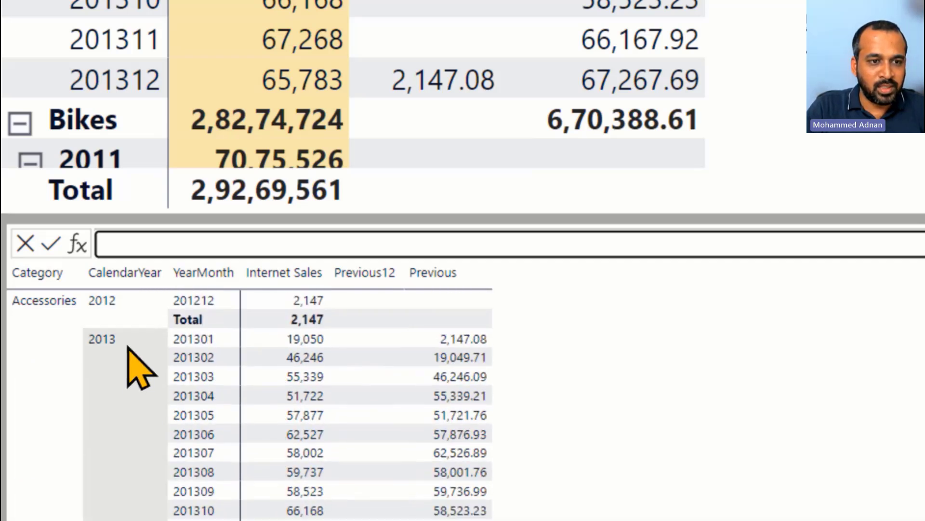
{"action": "scroll", "coordinate": [125, 354], "scroll_direction": "down", "scroll_amount": 6}
{"action": "scroll", "coordinate": [132, 359], "scroll_direction": "down", "scroll_amount": 2}
{"action": "scroll", "coordinate": [131, 357], "scroll_direction": "up", "scroll_amount": 1}
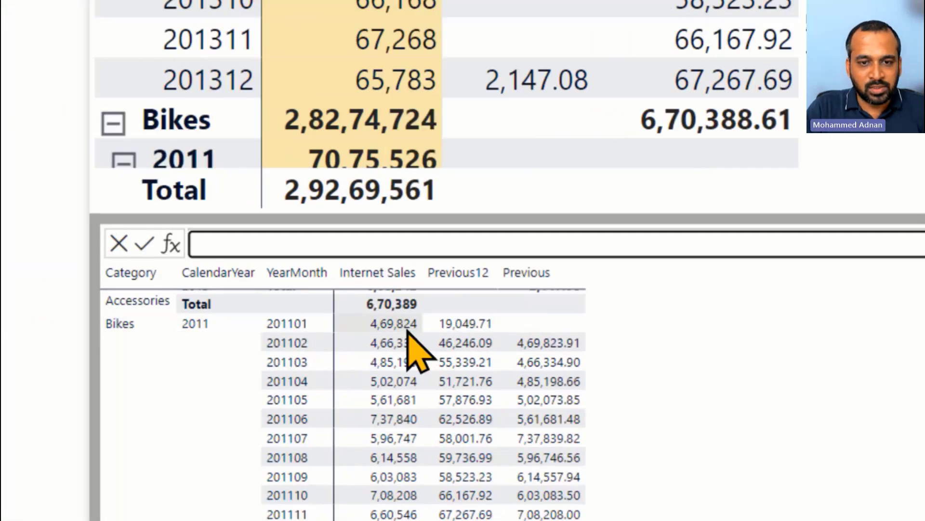
{"action": "scroll", "coordinate": [409, 332], "scroll_direction": "down", "scroll_amount": 5}
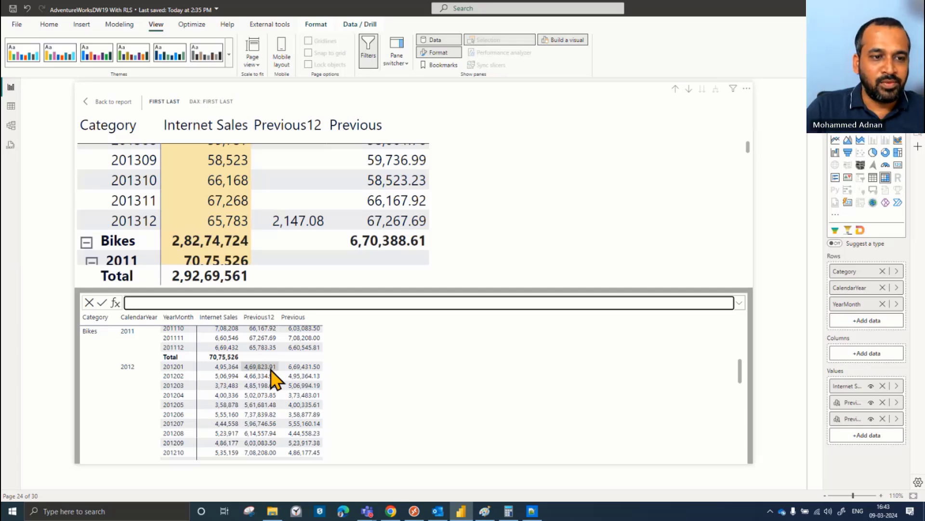
{"action": "scroll", "coordinate": [166, 371], "scroll_direction": "up", "scroll_amount": 5}
{"action": "scroll", "coordinate": [109, 357], "scroll_direction": "down", "scroll_amount": 2}
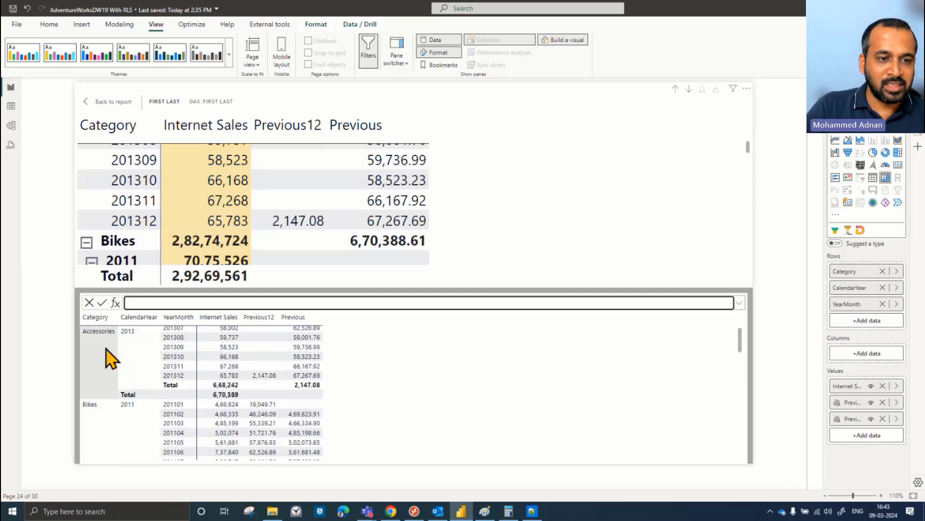
{"action": "scroll", "coordinate": [109, 357], "scroll_direction": "down", "scroll_amount": 3}
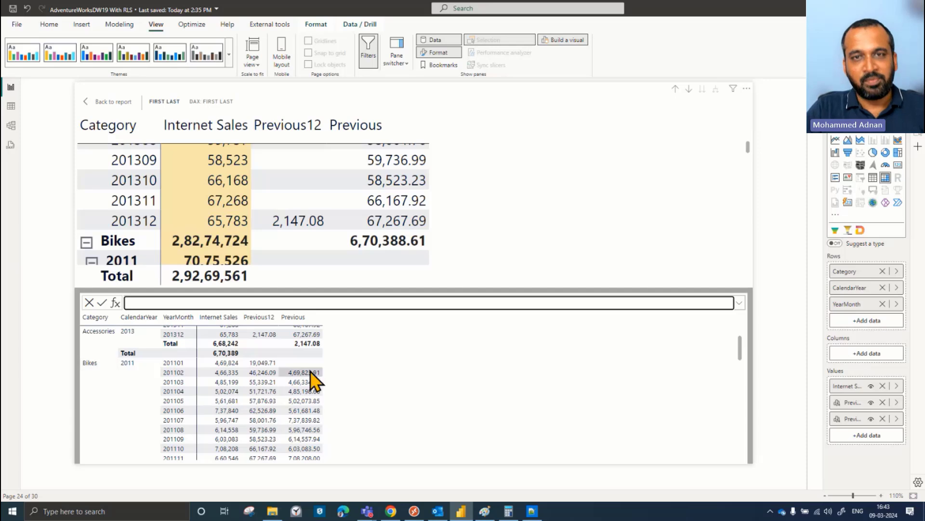
Add HIGHESTPARENT as the reset argument of the Previous12 calculation, making it PREVIOUS([Internet Sales],12,HIGHESTPARENT).
{"action": "left_click", "coordinate": [896, 419]}
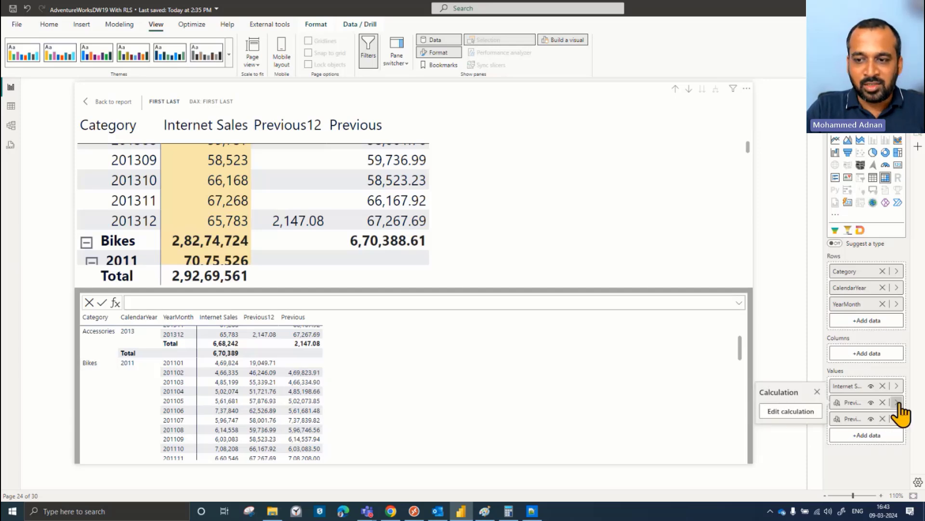
{"action": "left_click", "coordinate": [809, 417]}
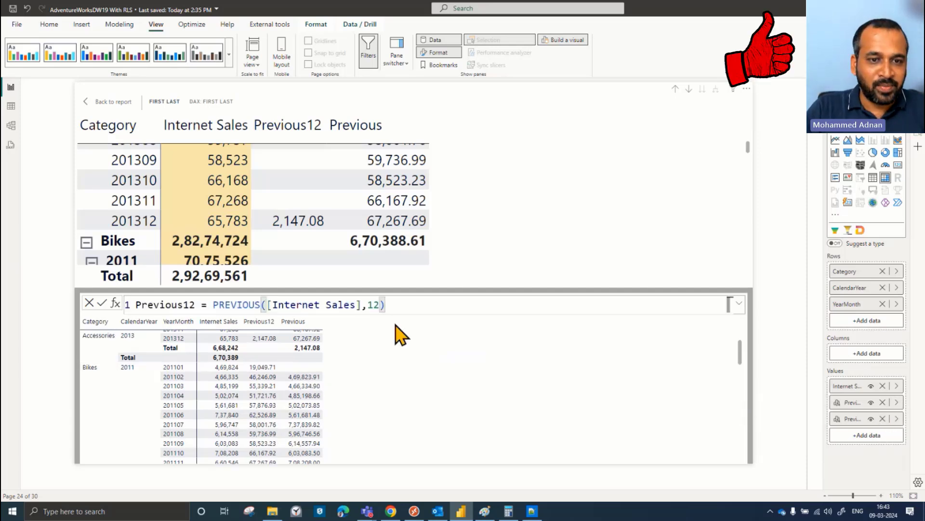
{"action": "left_click", "coordinate": [367, 305]}
{"action": "key", "text": "ctrl+shift+space"}
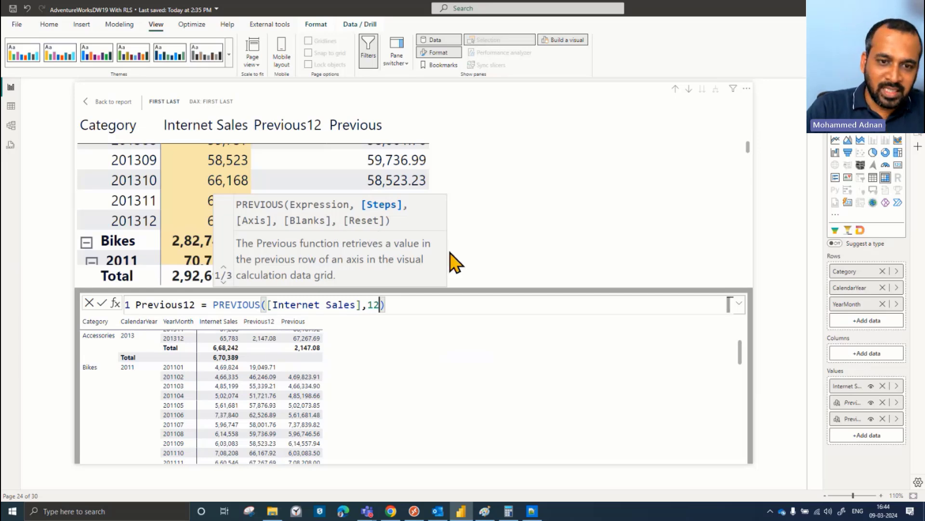
{"action": "type", "text": ",hih"}
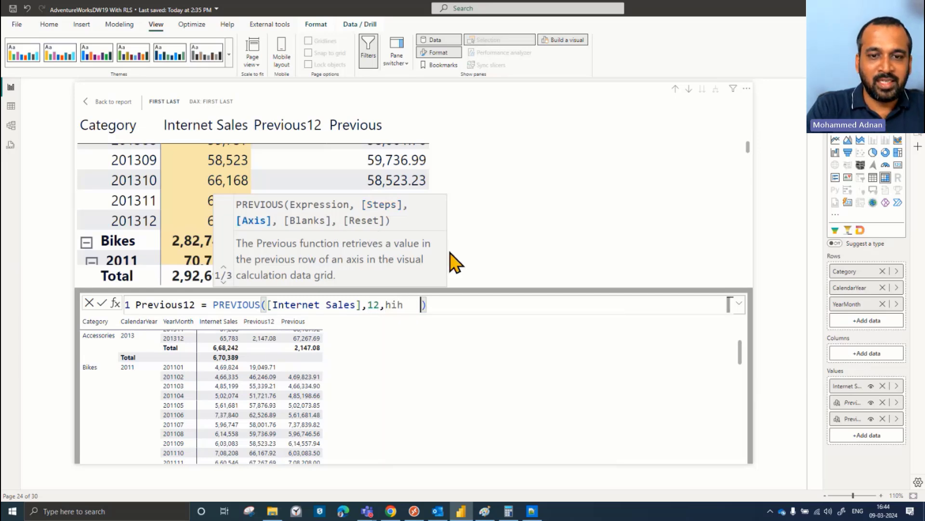
{"action": "key", "text": "ctrl+shift+Right"}
{"action": "type", "text": "hig"}
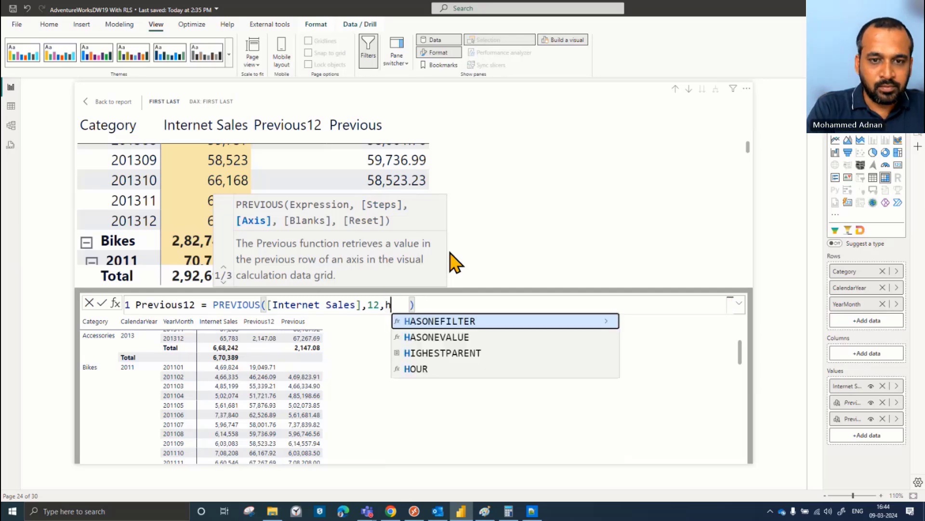
{"action": "key", "text": "Tab"}
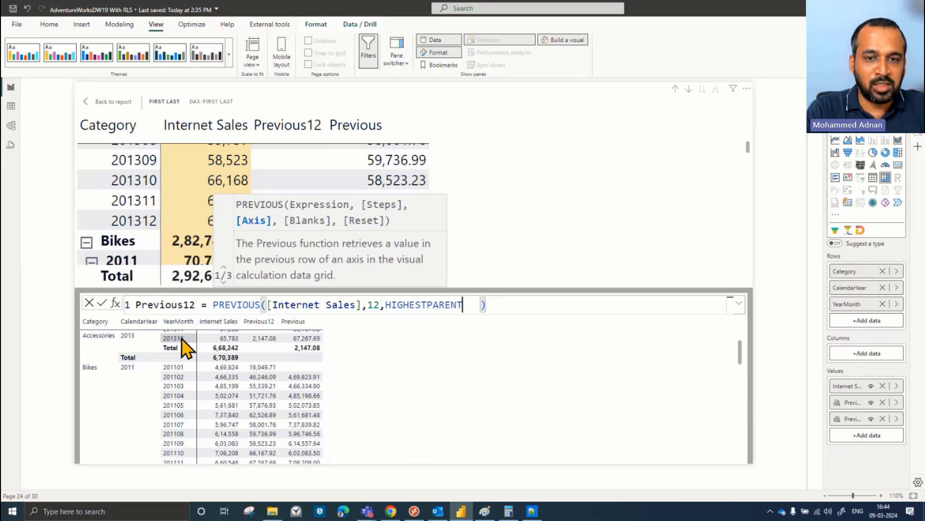
{"action": "key", "text": "BackSpace"}
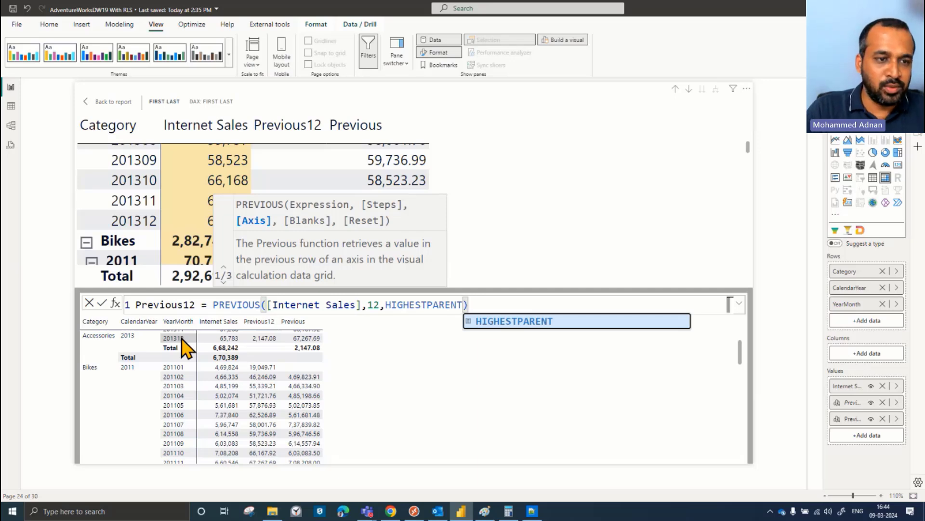
{"action": "left_click", "coordinate": [102, 302]}
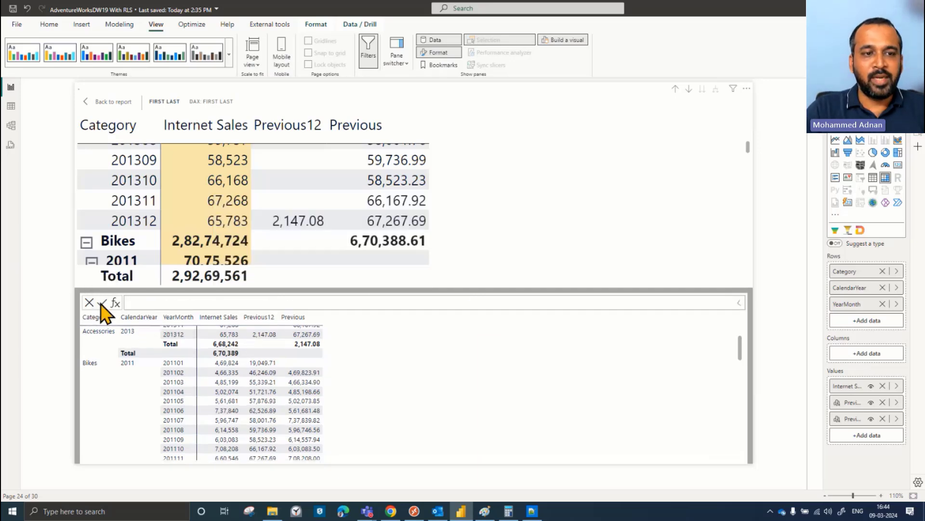
Return to the report and widen the matrix's Category column so that Accessories fits on one line.
{"action": "left_click", "coordinate": [127, 105]}
{"action": "scroll", "coordinate": [345, 296], "scroll_direction": "up", "scroll_amount": 5}
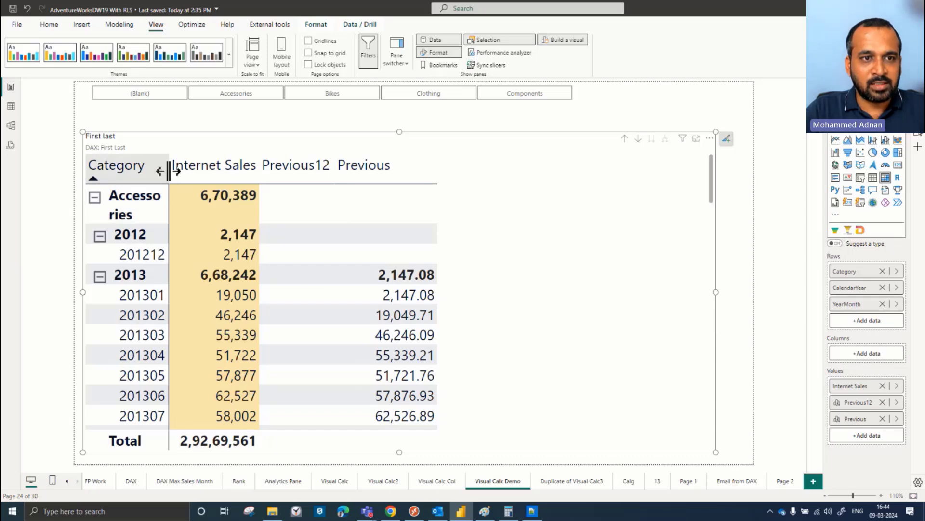
{"action": "left_click_drag", "start_coordinate": [167, 175], "coordinate": [220, 186]}
Examine the Previous12 values month by month across Accessories, Bikes and Clothing, especially where each category begins.
{"action": "scroll", "coordinate": [377, 231], "scroll_direction": "down", "scroll_amount": 3}
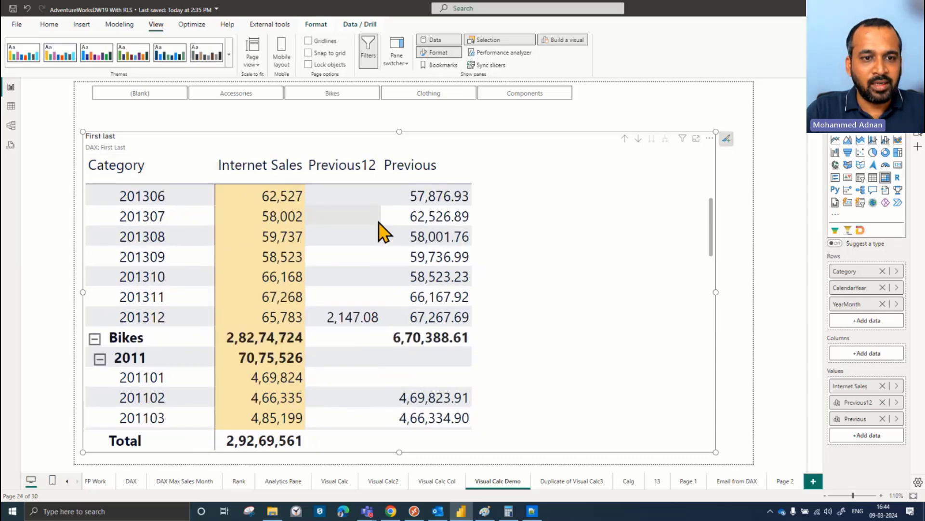
{"action": "scroll", "coordinate": [379, 231], "scroll_direction": "down", "scroll_amount": 1}
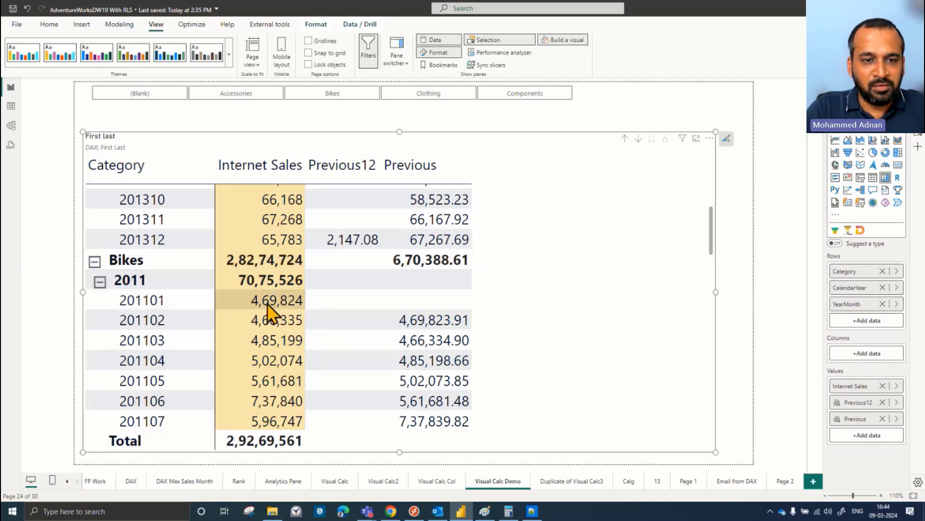
{"action": "scroll", "coordinate": [278, 306], "scroll_direction": "down", "scroll_amount": 5}
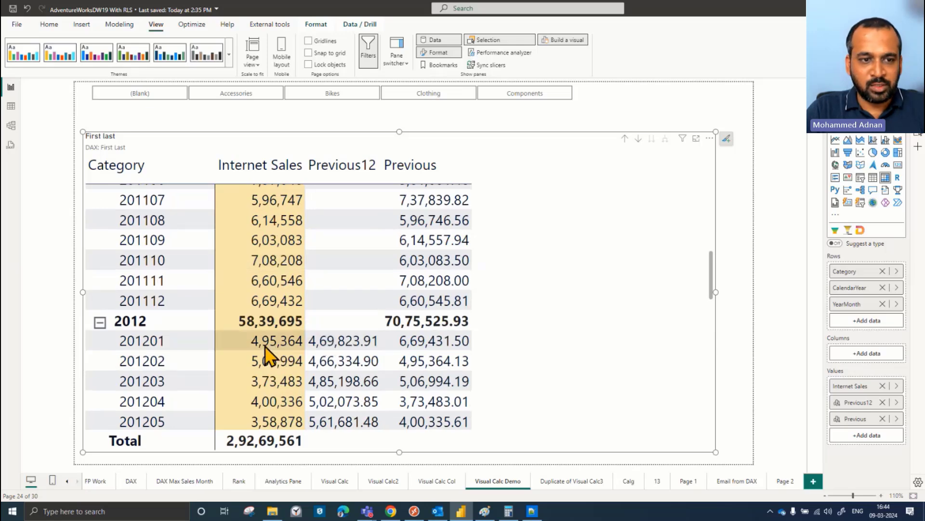
{"action": "scroll", "coordinate": [299, 342], "scroll_direction": "down", "scroll_amount": 4}
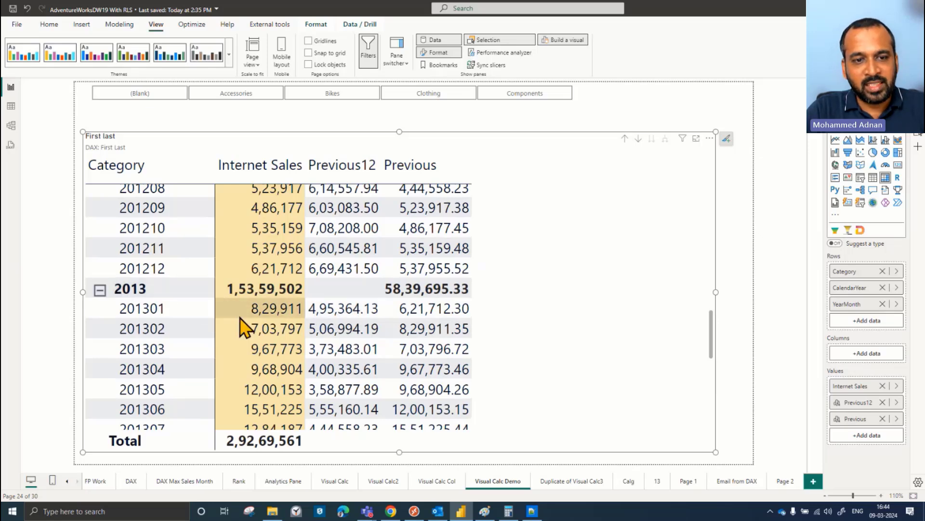
{"action": "scroll", "coordinate": [282, 328], "scroll_direction": "down", "scroll_amount": 4}
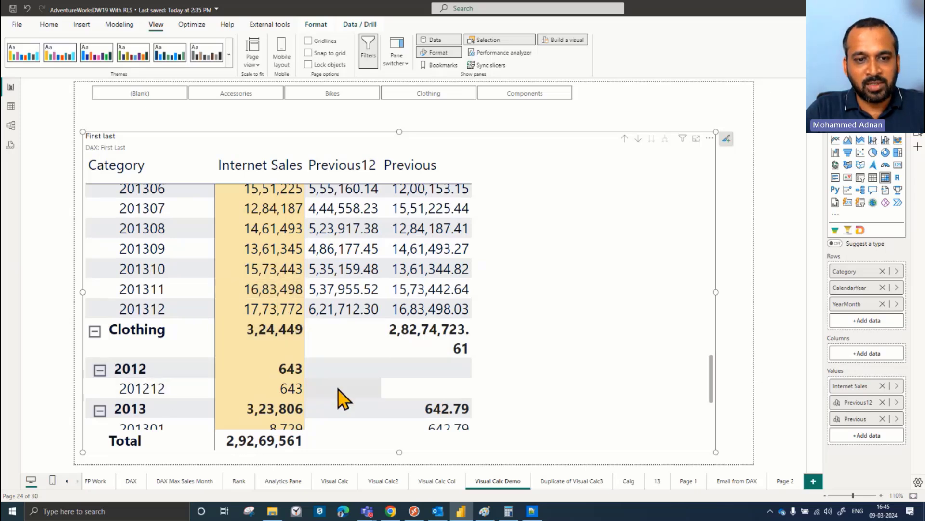
{"action": "scroll", "coordinate": [352, 391], "scroll_direction": "down", "scroll_amount": 2}
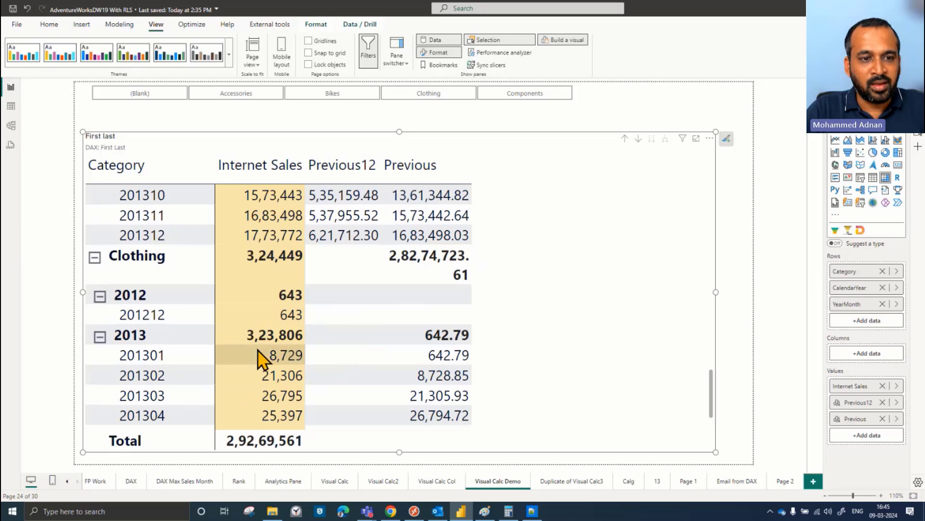
{"action": "scroll", "coordinate": [258, 349], "scroll_direction": "down", "scroll_amount": 4}
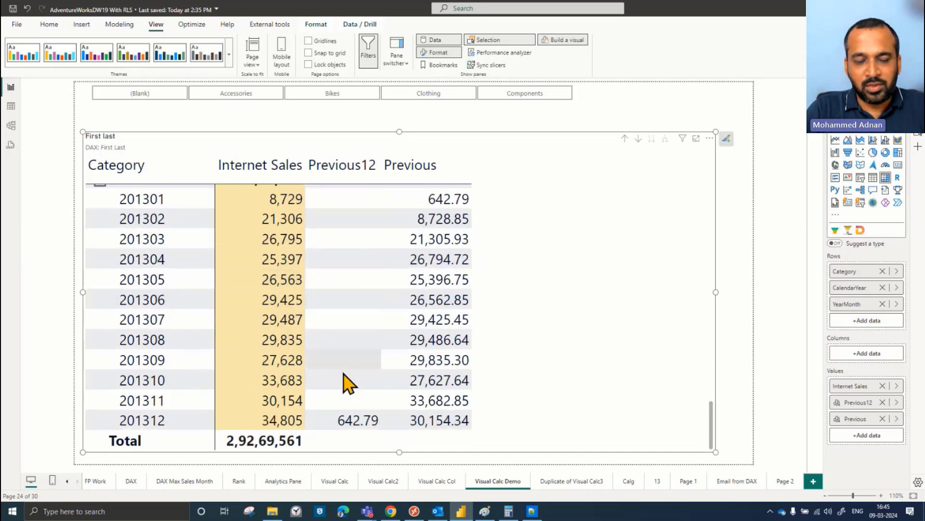
{"action": "scroll", "coordinate": [359, 369], "scroll_direction": "up", "scroll_amount": 3}
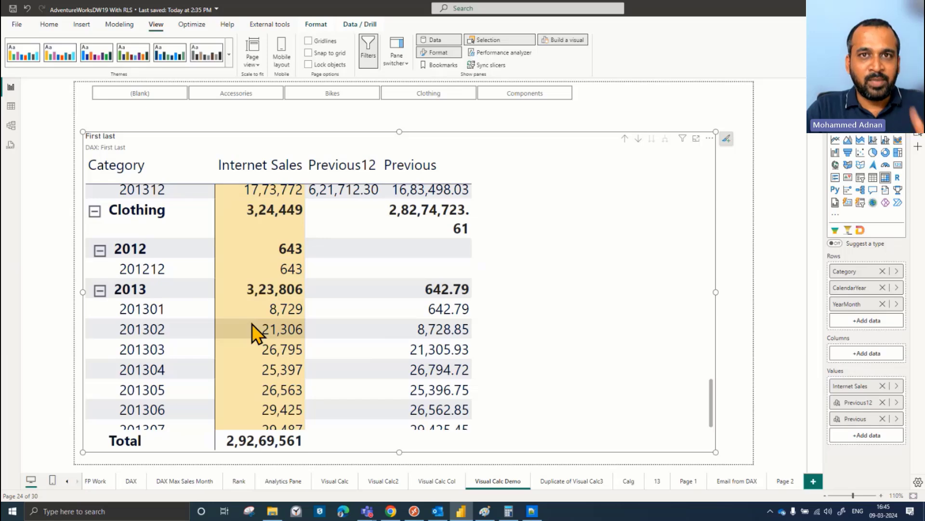
{"action": "scroll", "coordinate": [251, 323], "scroll_direction": "up", "scroll_amount": 8}
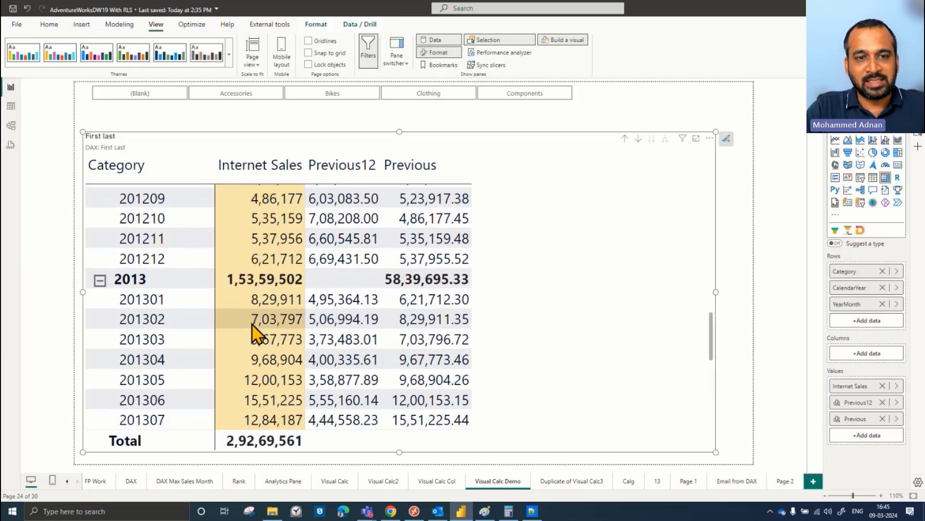
{"action": "scroll", "coordinate": [252, 323], "scroll_direction": "up", "scroll_amount": 12}
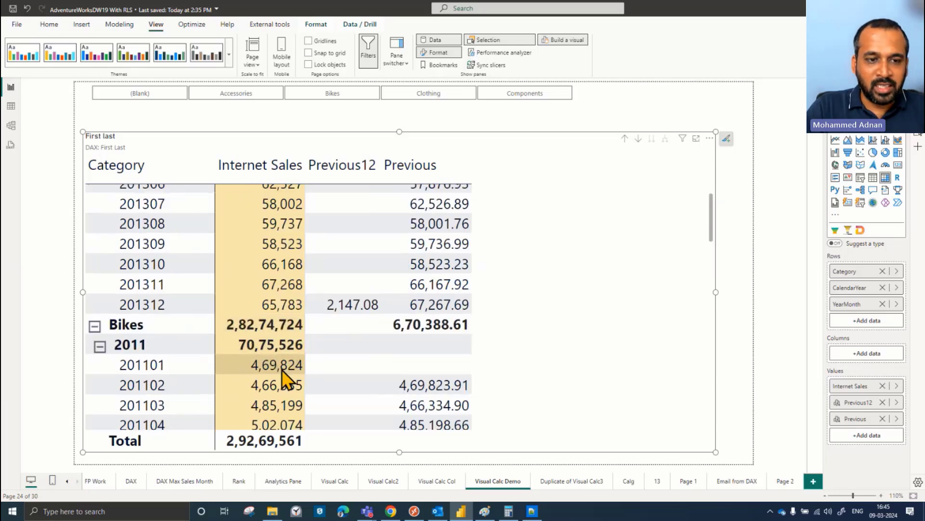
{"action": "scroll", "coordinate": [309, 379], "scroll_direction": "up", "scroll_amount": 3}
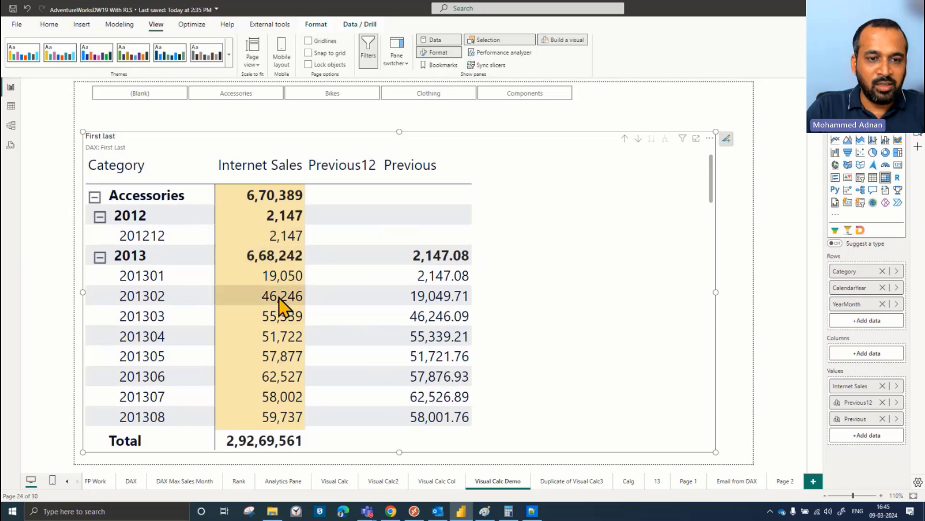
{"action": "scroll", "coordinate": [279, 299], "scroll_direction": "down", "scroll_amount": 3}
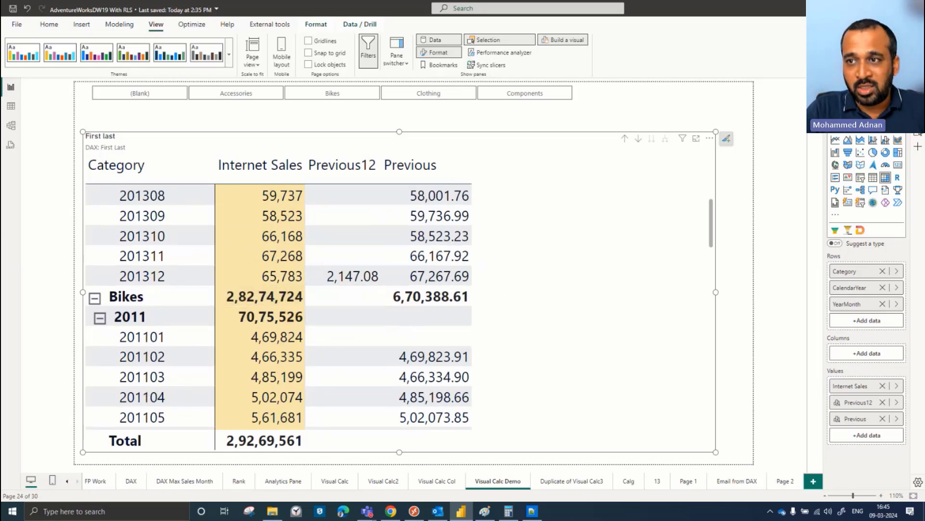
Add CalendarQuarter from DimDate to the matrix rows between CalendarYear and YearMonth, and remove Category from the rows.
{"action": "left_click", "coordinate": [918, 87]}
{"action": "left_click", "coordinate": [781, 227]}
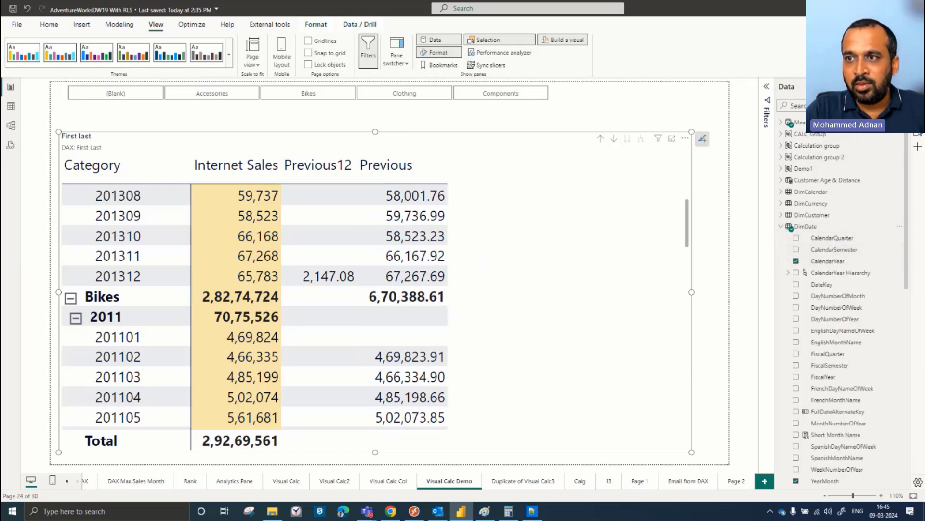
{"action": "left_click", "coordinate": [919, 103], "text": "ctrl"}
{"action": "left_click_drag", "start_coordinate": [832, 239], "coordinate": [740, 295]}
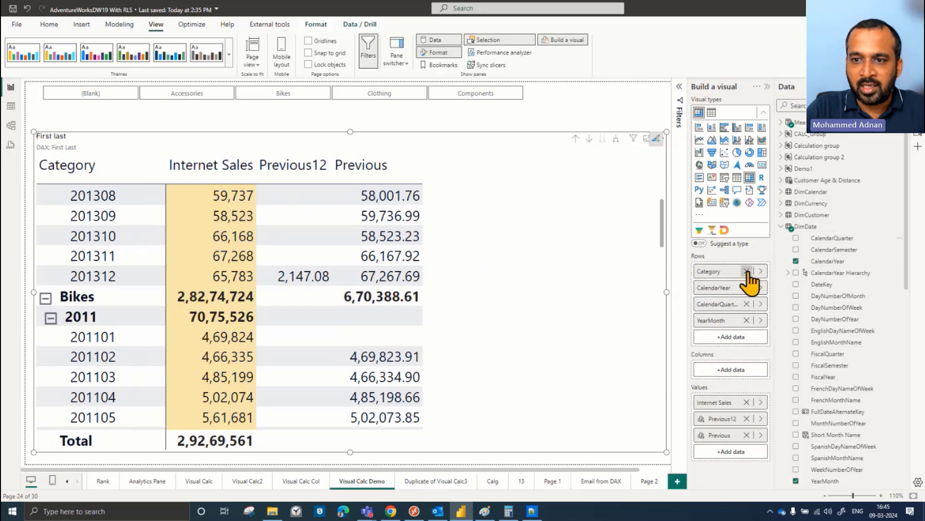
{"action": "left_click", "coordinate": [747, 271]}
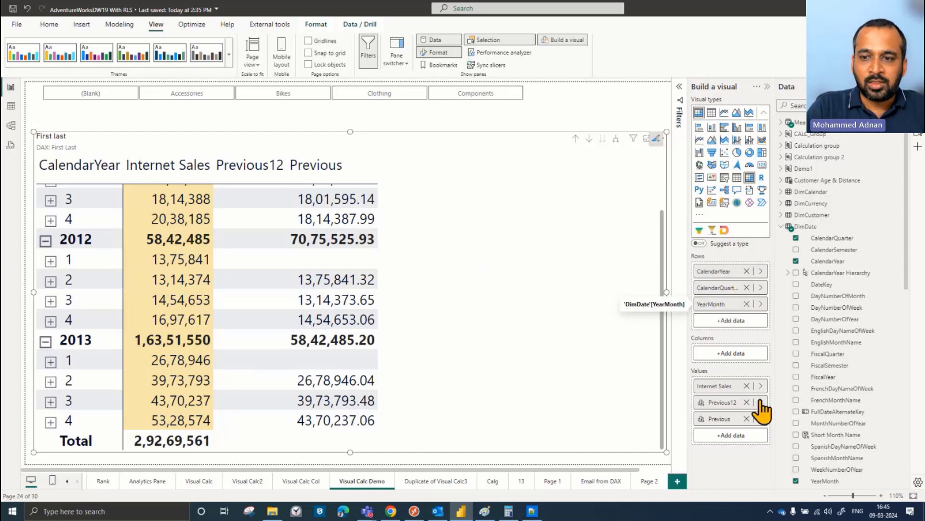
Change the Previous12 calculation to 3 steps and rename it, making it Previous3 = PREVIOUS([Internet Sales],3,HIGHESTPARENT).
{"action": "mouse_move", "coordinate": [756, 404]}
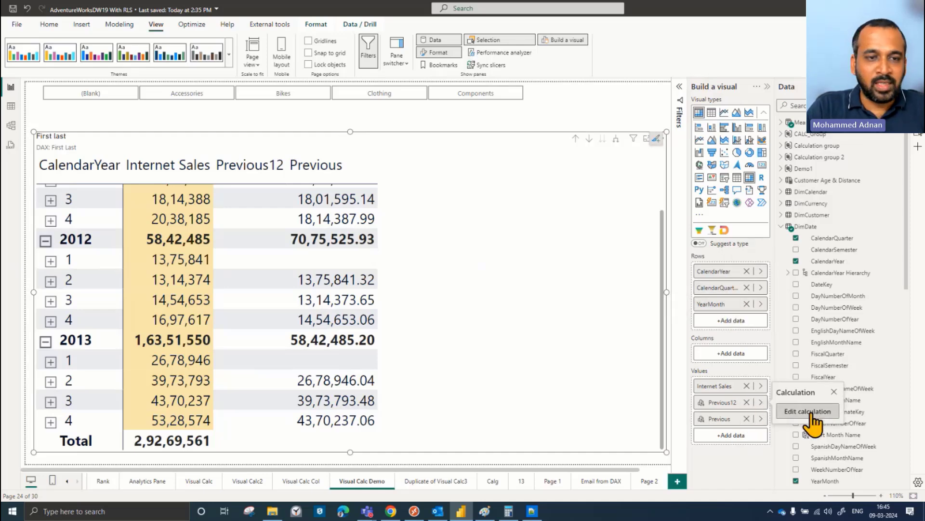
{"action": "left_click", "coordinate": [808, 411]}
{"action": "left_click", "coordinate": [379, 304]}
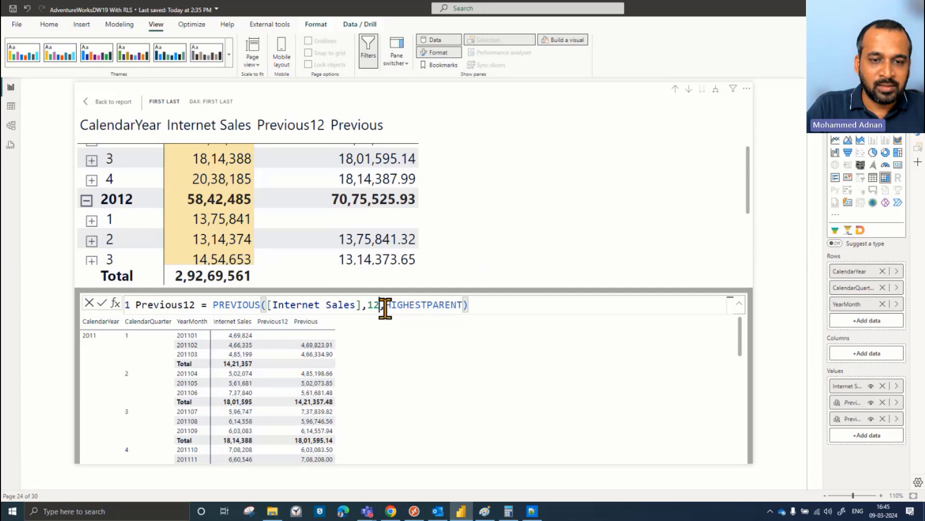
{"action": "key", "text": "BackSpace"}
{"action": "key", "text": "ctrl+s"}
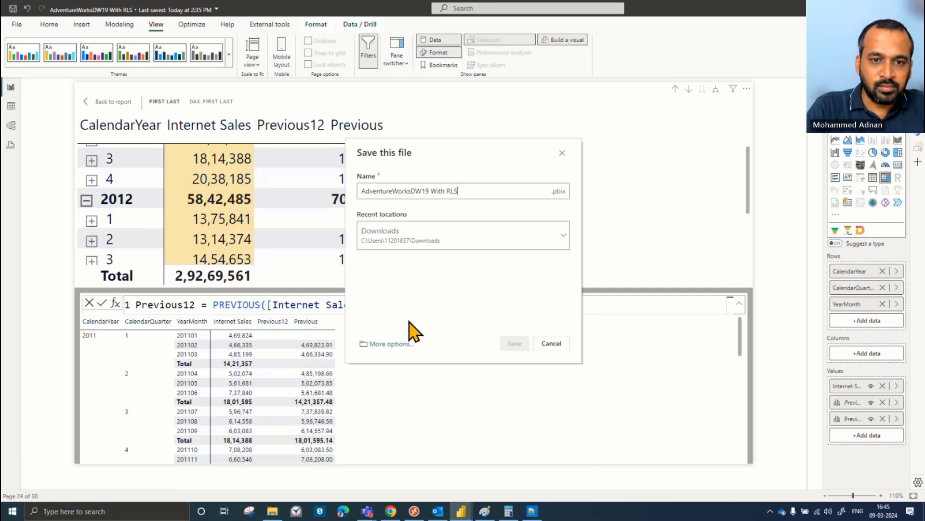
{"action": "left_click", "coordinate": [551, 343]}
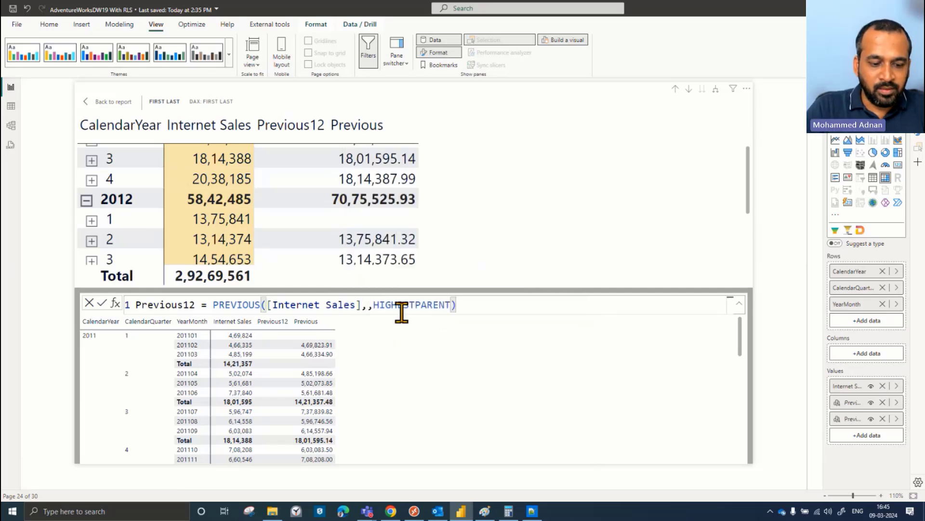
{"action": "type", "text": "3"}
{"action": "double_click", "coordinate": [196, 305]}
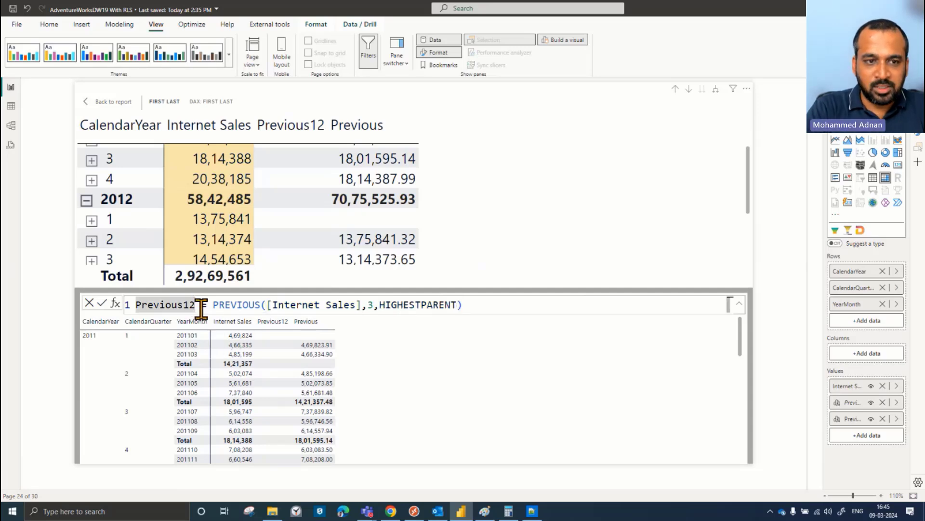
{"action": "type", "text": "Previous3"}
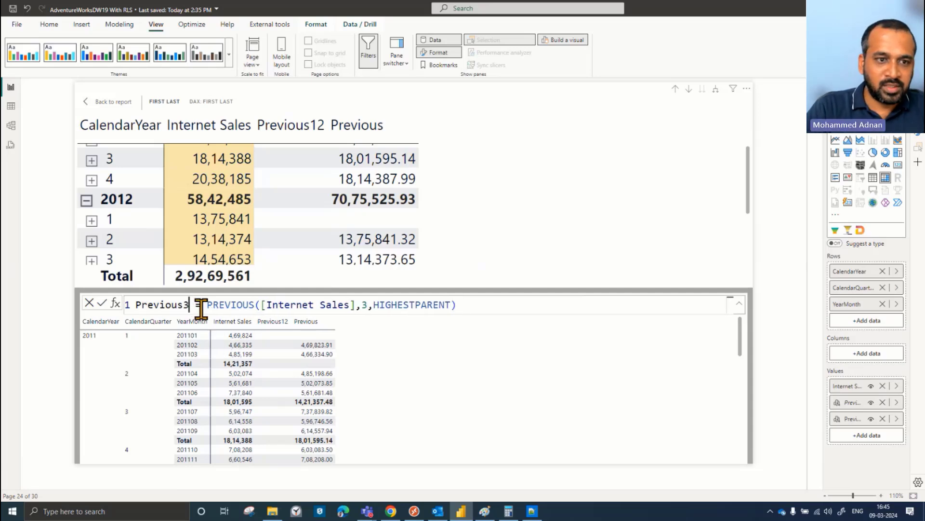
{"action": "left_click", "coordinate": [101, 303]}
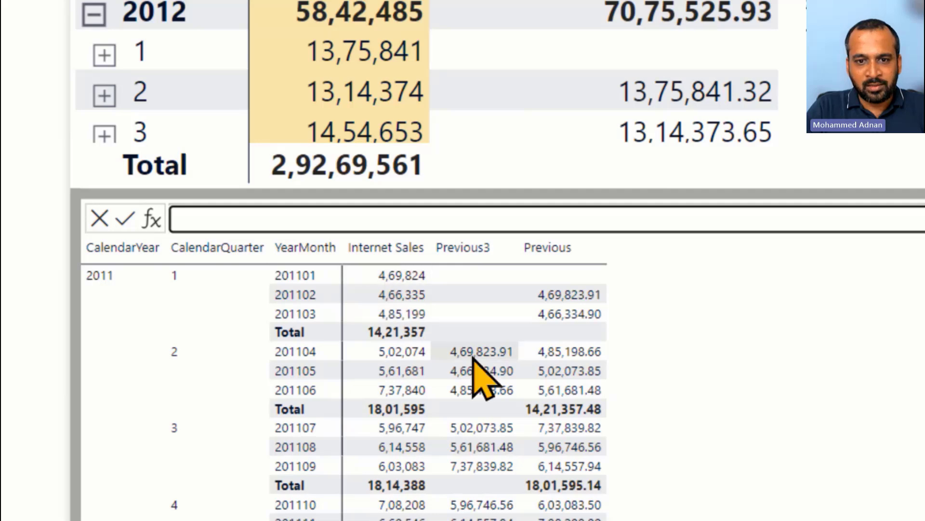
Remove the HIGHESTPARENT reset from the Previous3 calculation, leaving Previous3 = PREVIOUS([Internet Sales],3).
{"action": "scroll", "coordinate": [488, 366], "scroll_direction": "down", "scroll_amount": 5}
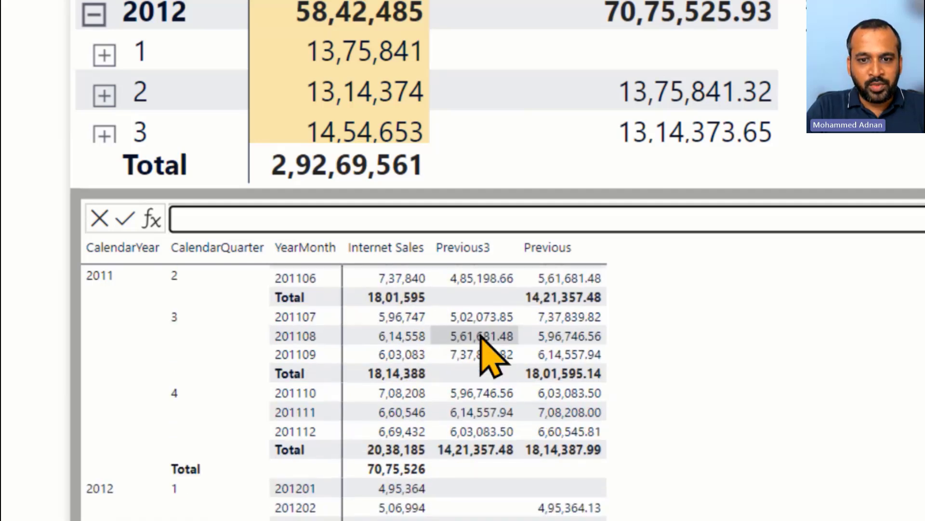
{"action": "scroll", "coordinate": [485, 392], "scroll_direction": "down", "scroll_amount": 2}
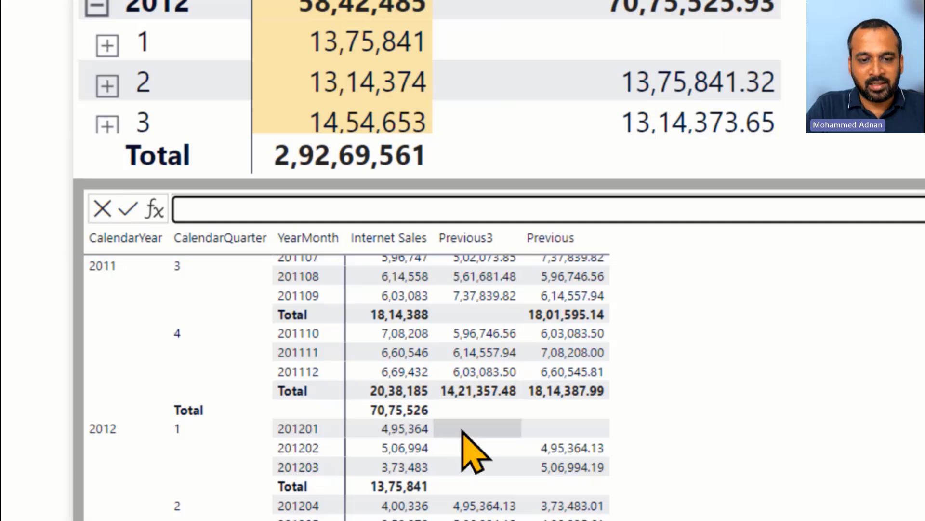
{"action": "scroll", "coordinate": [462, 432], "scroll_direction": "down", "scroll_amount": 2}
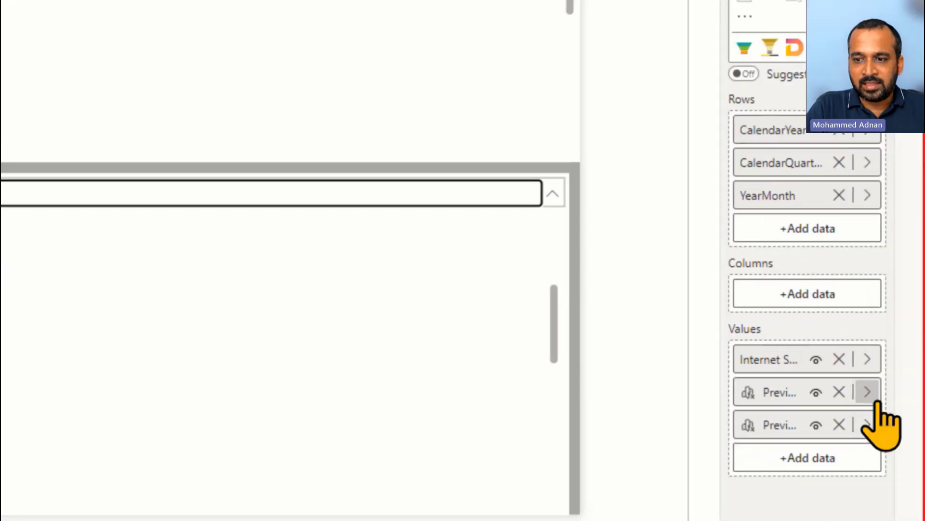
{"action": "left_click", "coordinate": [873, 400]}
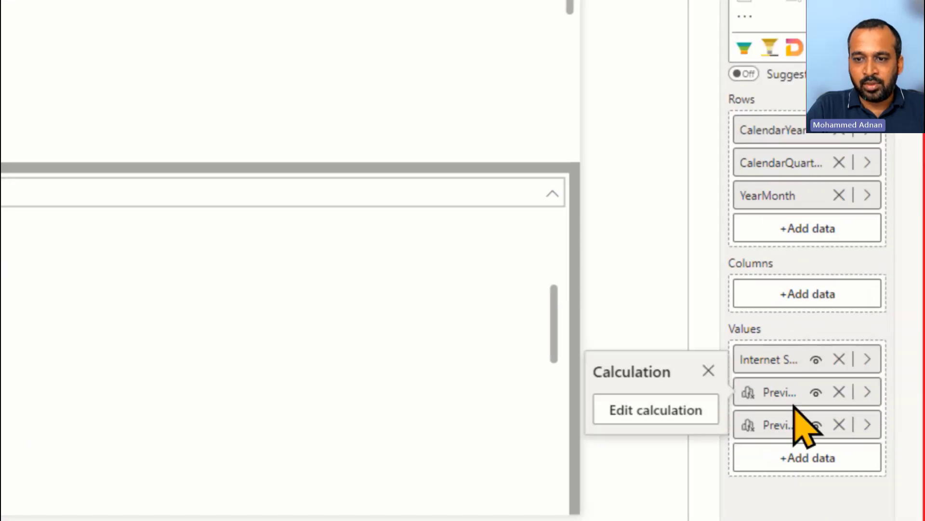
{"action": "left_click", "coordinate": [641, 410]}
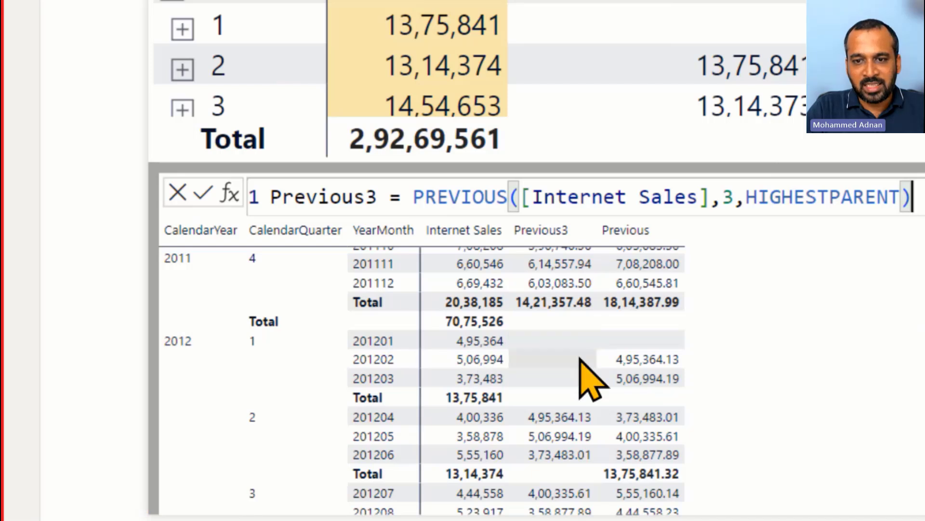
{"action": "double_click", "coordinate": [791, 190]}
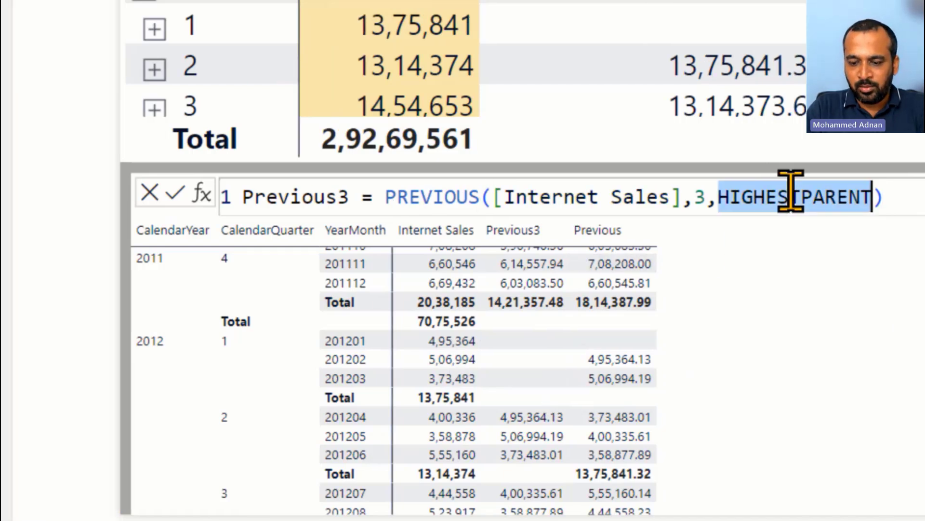
{"action": "key", "text": "BackSpace"}
{"action": "key", "text": "BackSpace"}
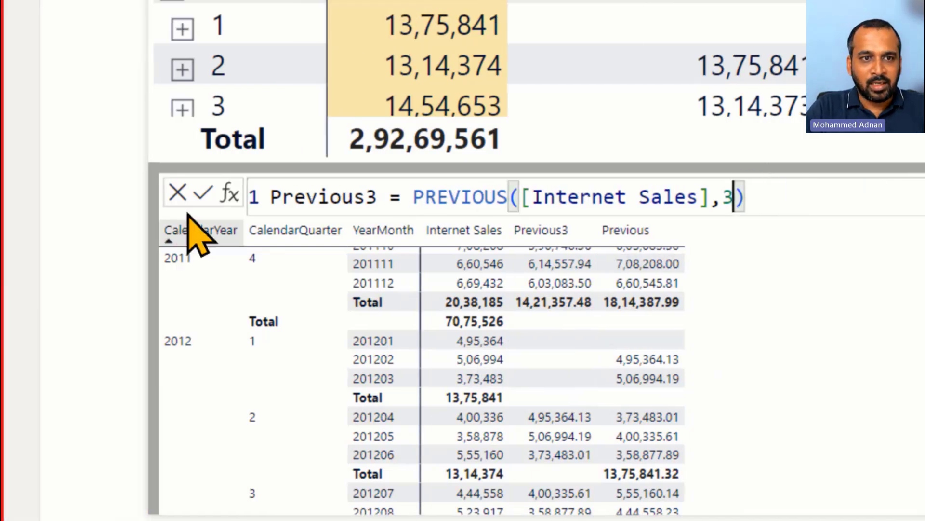
{"action": "key", "text": "Return"}
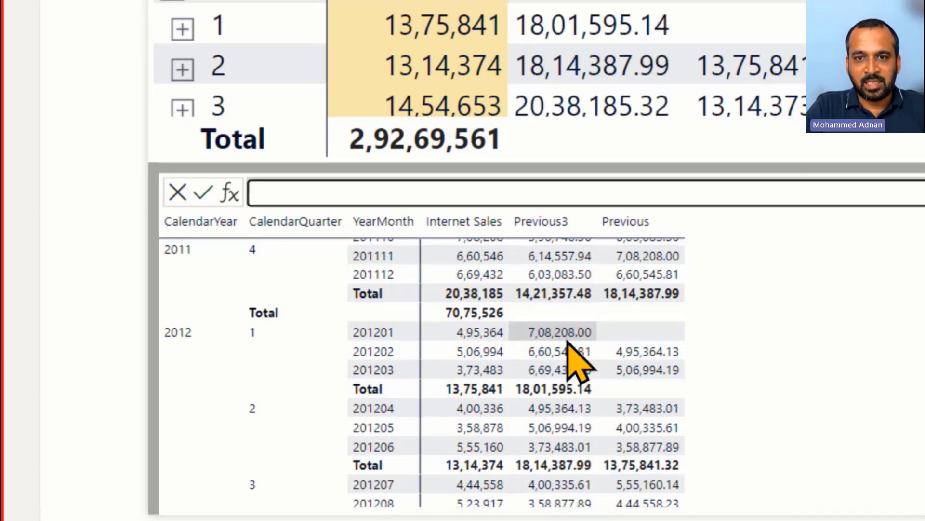
{"action": "scroll", "coordinate": [569, 343], "scroll_direction": "up", "scroll_amount": 1}
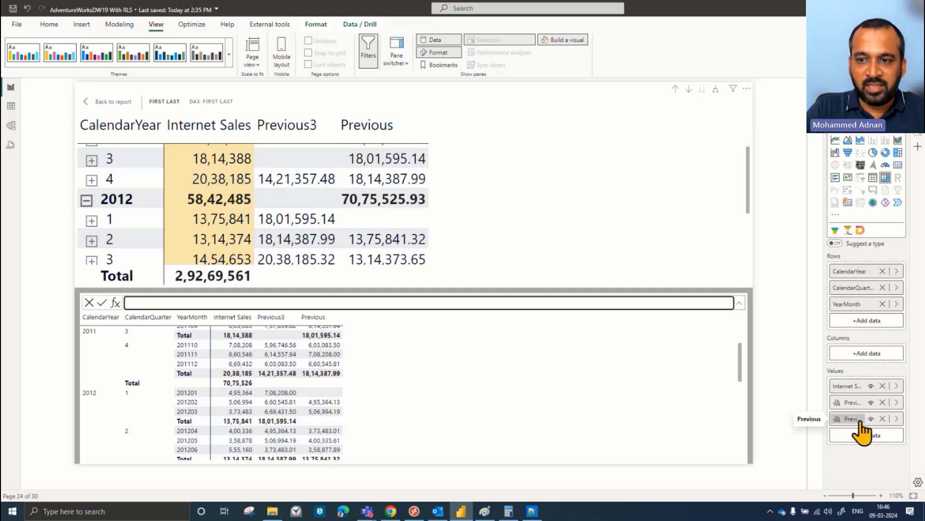
Replace the PREVIOUS function with NEXT in the Previous calculation, making it Previous = NEXT([Internet Sales], HIGHESTPARENT).
{"action": "left_click", "coordinate": [897, 419]}
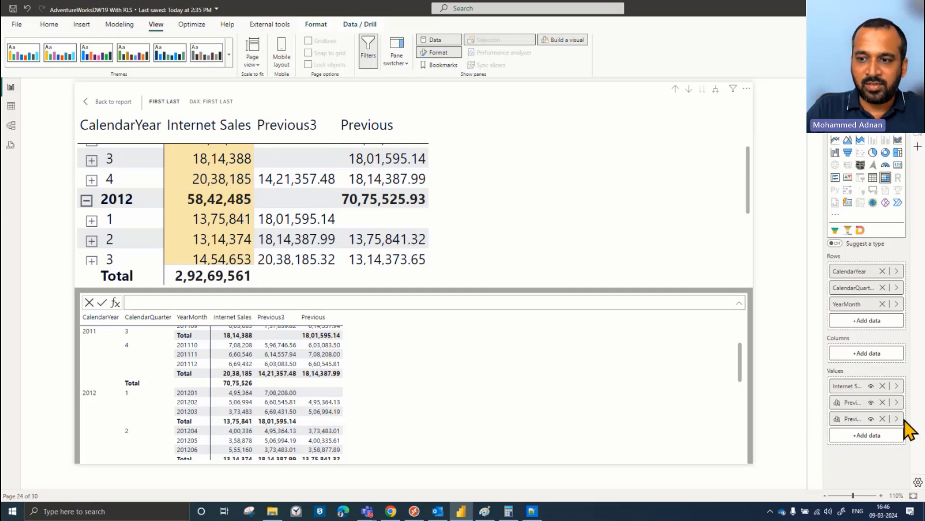
{"action": "left_click", "coordinate": [796, 427]}
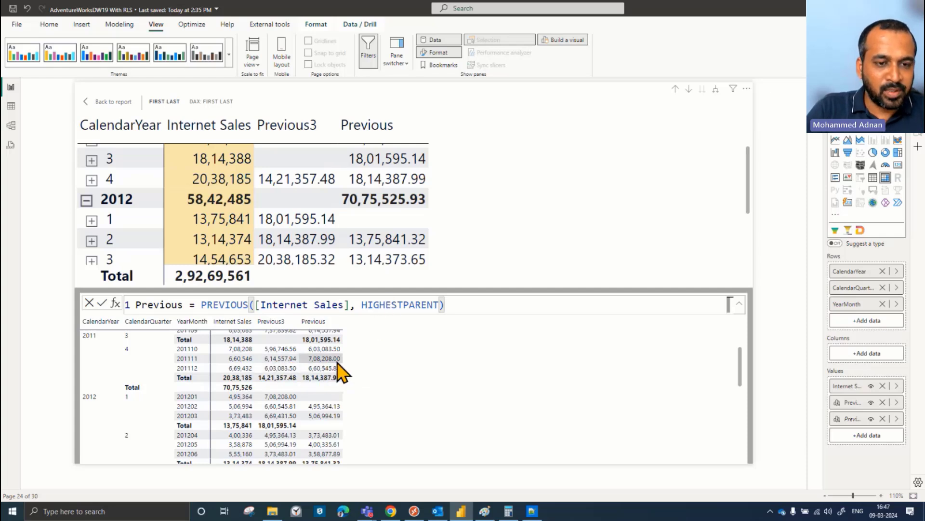
{"action": "scroll", "coordinate": [340, 371], "scroll_direction": "up", "scroll_amount": 3}
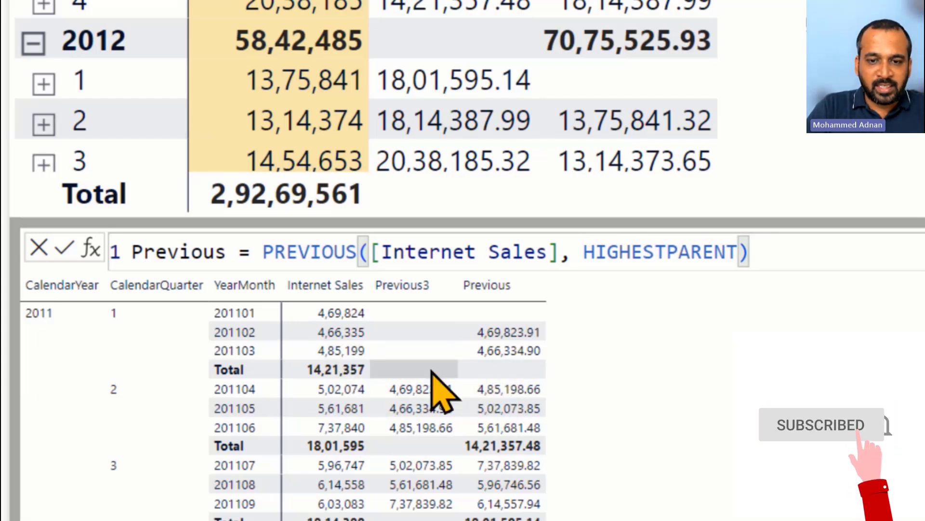
{"action": "scroll", "coordinate": [530, 400], "scroll_direction": "down", "scroll_amount": 3}
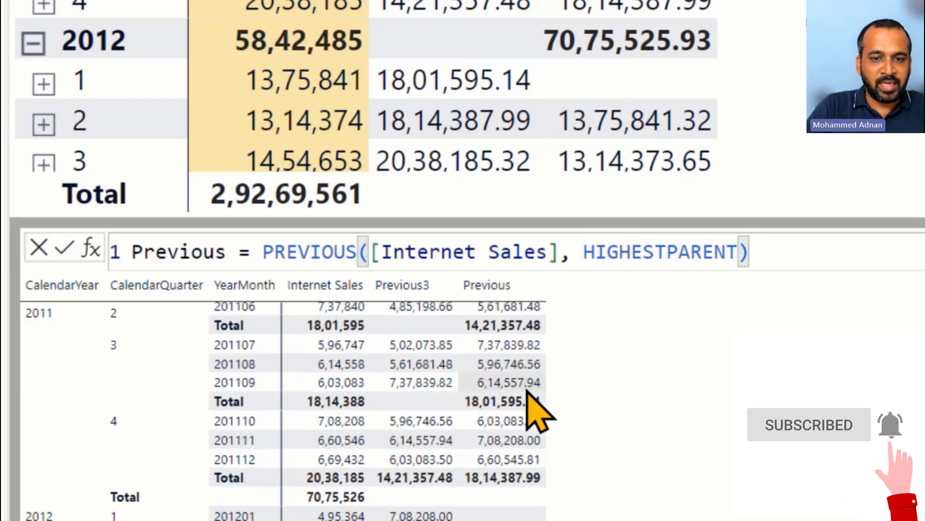
{"action": "scroll", "coordinate": [523, 381], "scroll_direction": "down", "scroll_amount": 3}
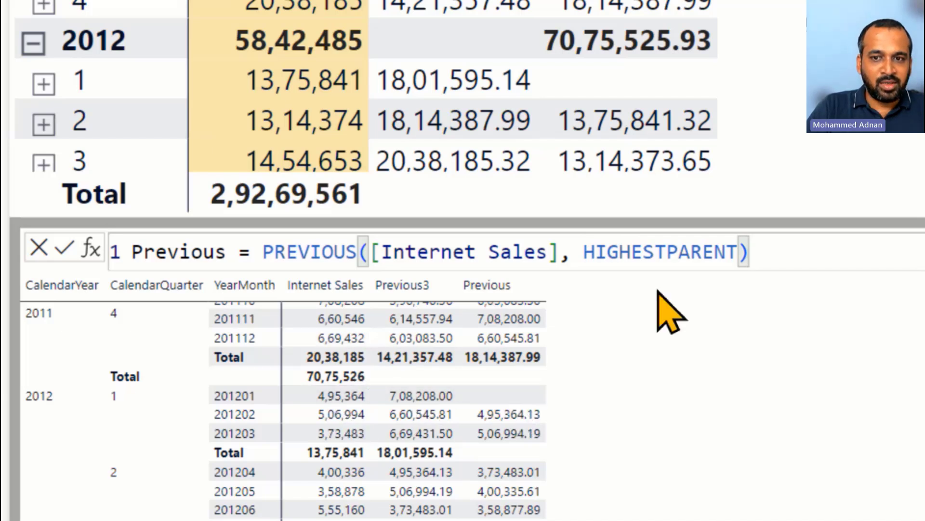
{"action": "double_click", "coordinate": [660, 251]}
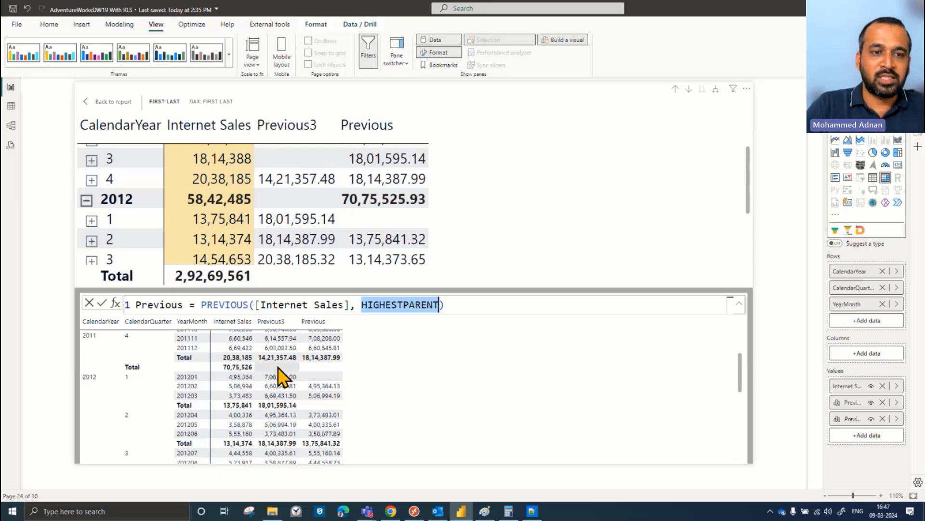
{"action": "double_click", "coordinate": [230, 305]}
{"action": "type", "text": "Ne"}
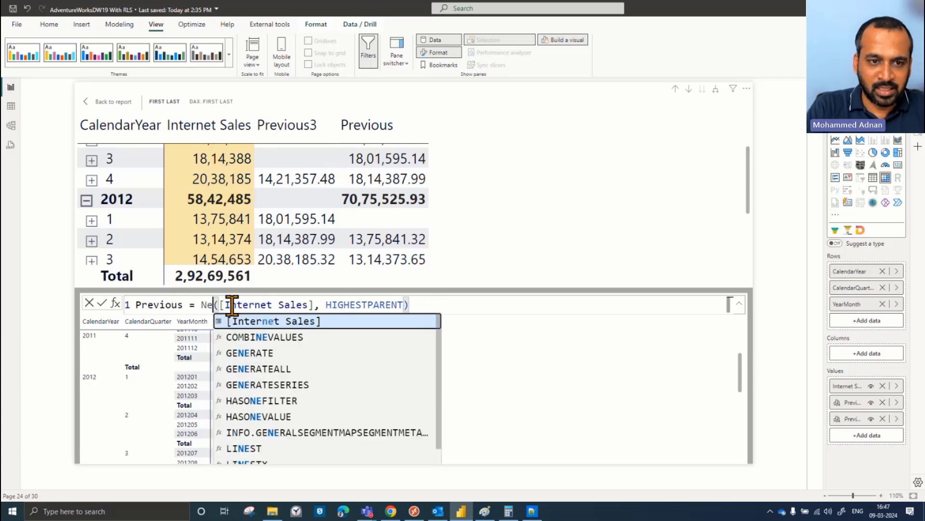
{"action": "type", "text": "x"}
{"action": "key", "text": "Tab"}
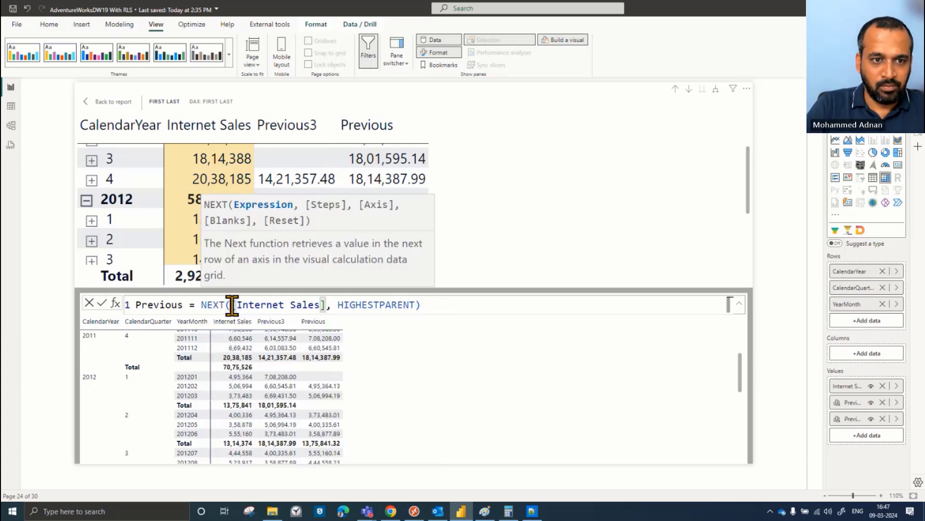
{"action": "left_click", "coordinate": [103, 303]}
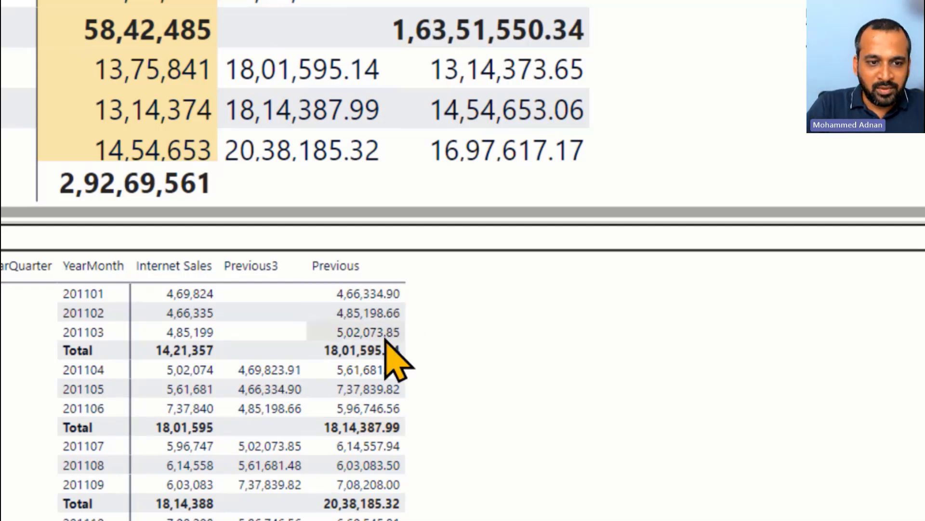
{"action": "scroll", "coordinate": [386, 351], "scroll_direction": "down", "scroll_amount": 3}
{"action": "scroll", "coordinate": [386, 341], "scroll_direction": "down", "scroll_amount": 2}
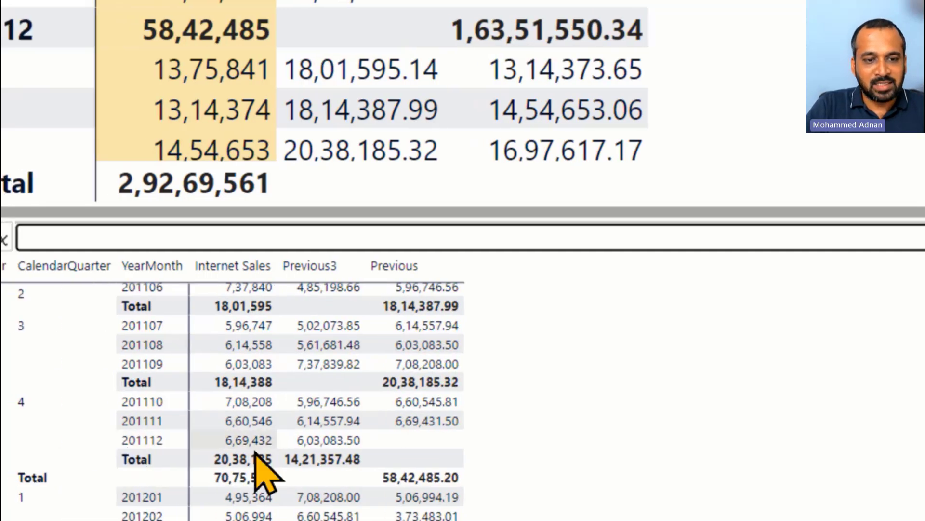
{"action": "scroll", "coordinate": [418, 438], "scroll_direction": "down", "scroll_amount": 2}
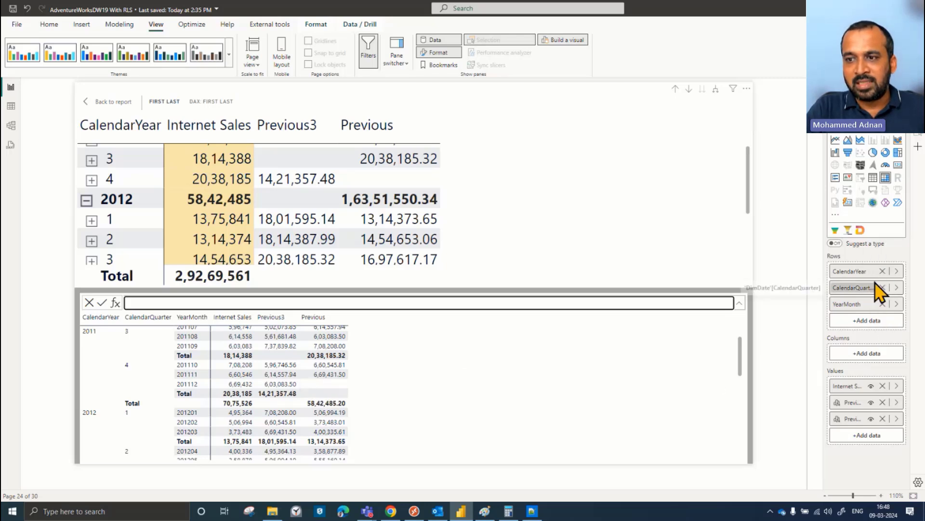
Add EnglishProductCategoryName and EnglishProductSubcategoryName to the matrix columns, with the category above the subcategory.
{"action": "left_click", "coordinate": [918, 87]}
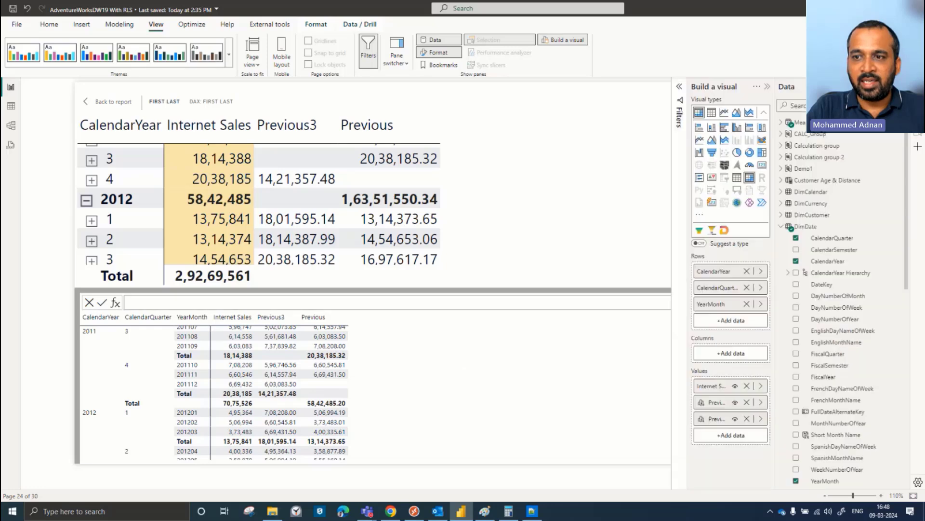
{"action": "left_click", "coordinate": [781, 226]}
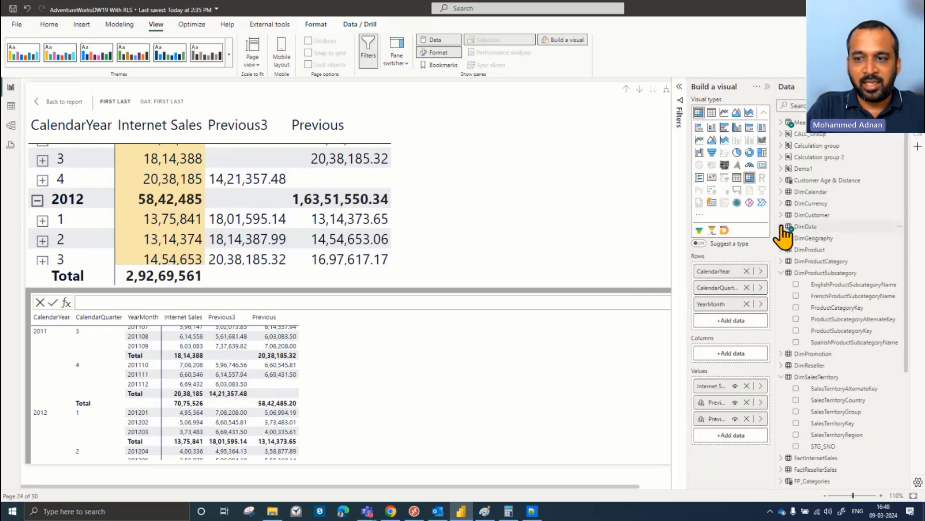
{"action": "scroll", "coordinate": [845, 344], "scroll_direction": "down", "scroll_amount": 4}
{"action": "scroll", "coordinate": [847, 257], "scroll_direction": "up", "scroll_amount": 3}
{"action": "scroll", "coordinate": [860, 259], "scroll_direction": "up", "scroll_amount": 2}
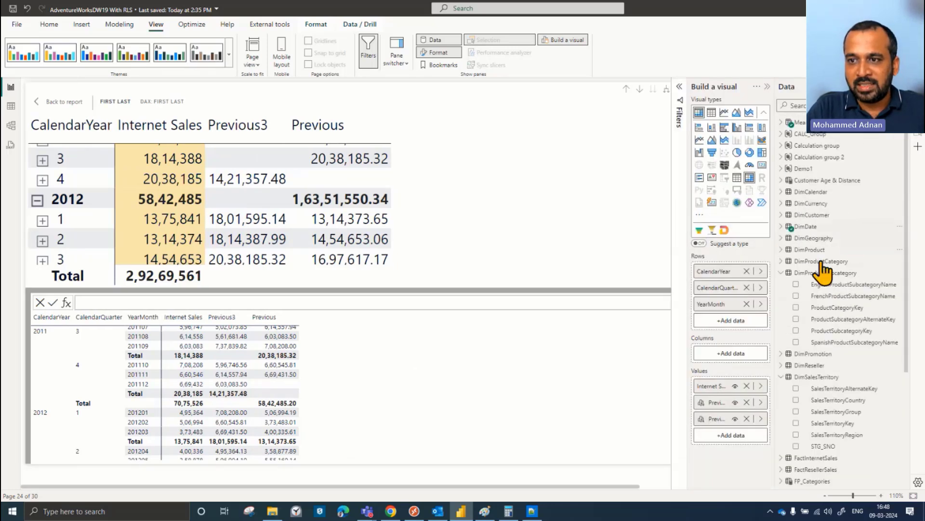
{"action": "left_click", "coordinate": [782, 261]}
{"action": "left_click_drag", "start_coordinate": [840, 282], "coordinate": [727, 368]}
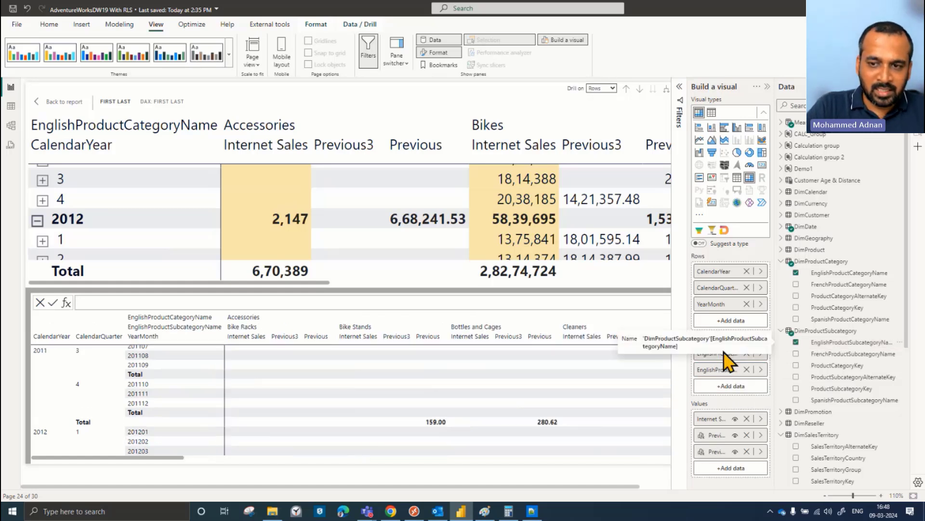
Rename the two matrix column fields as Category and SubCategory.
{"action": "double_click", "coordinate": [723, 353]}
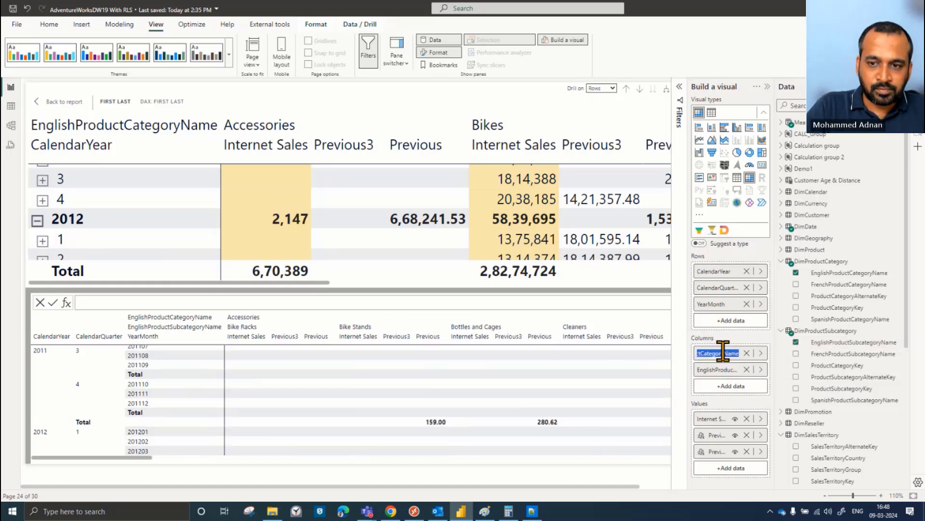
{"action": "type", "text": "Cat"}
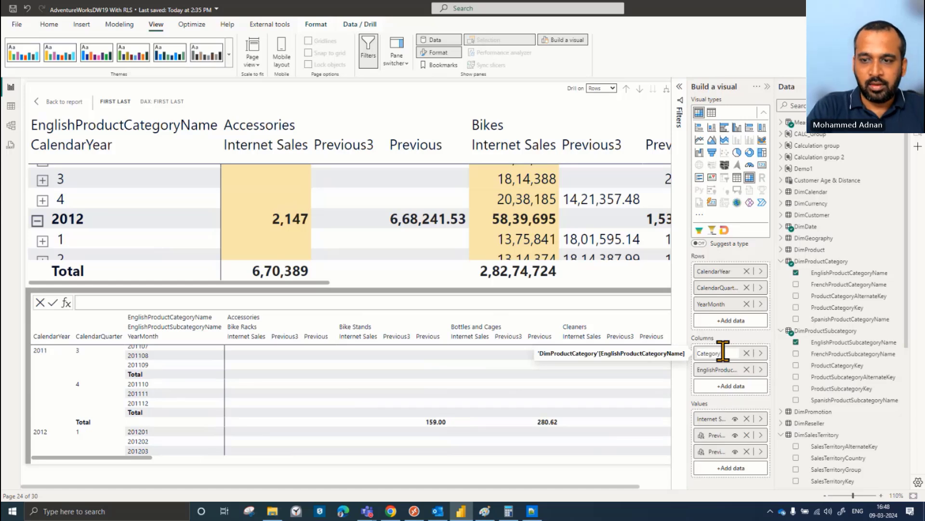
{"action": "key", "text": "Return"}
{"action": "double_click", "coordinate": [721, 369]}
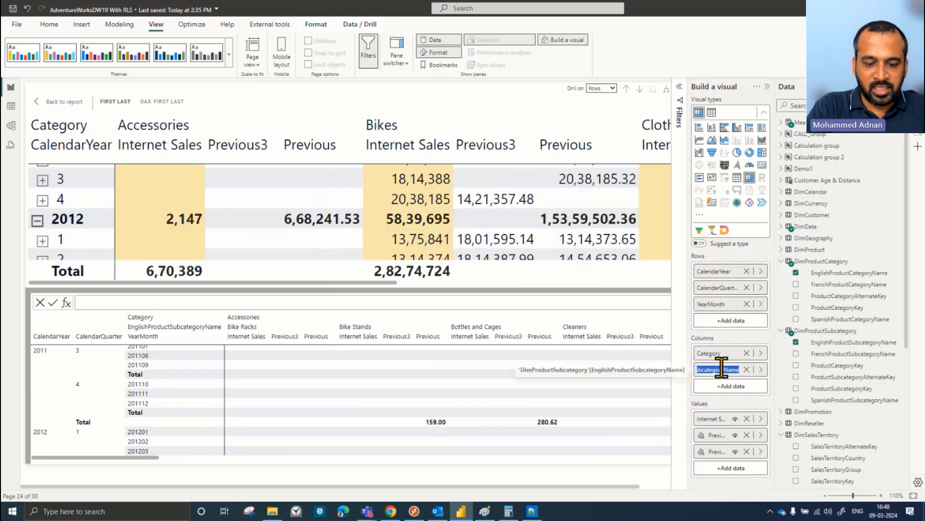
{"action": "type", "text": "SubCategory"}
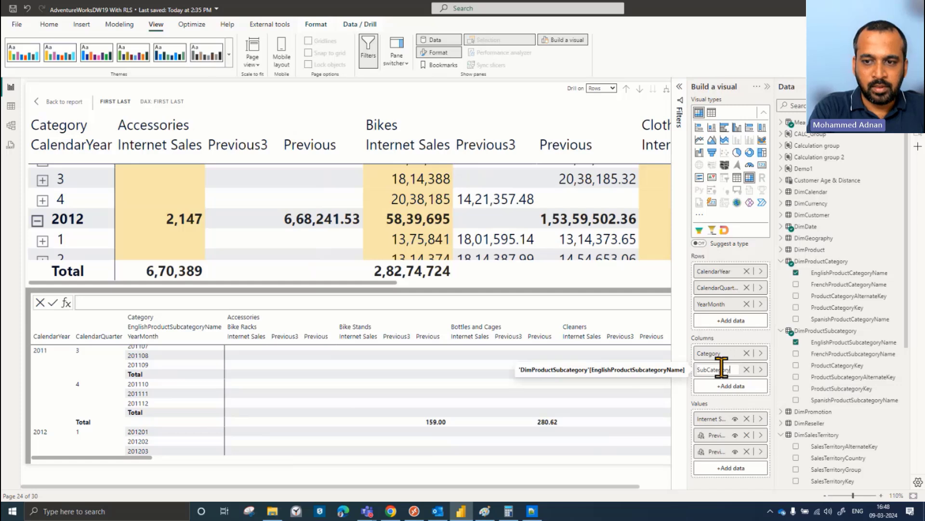
{"action": "key", "text": "Return"}
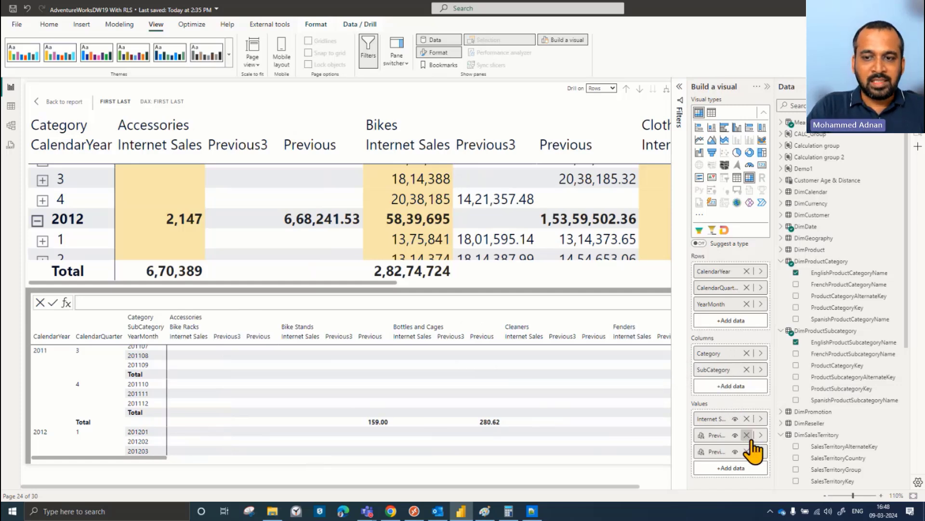
Change Previous3 to PREVIOUS([Internet Sales]) without a step count, and remove the Previous calculation from the matrix values.
{"action": "left_click", "coordinate": [761, 435]}
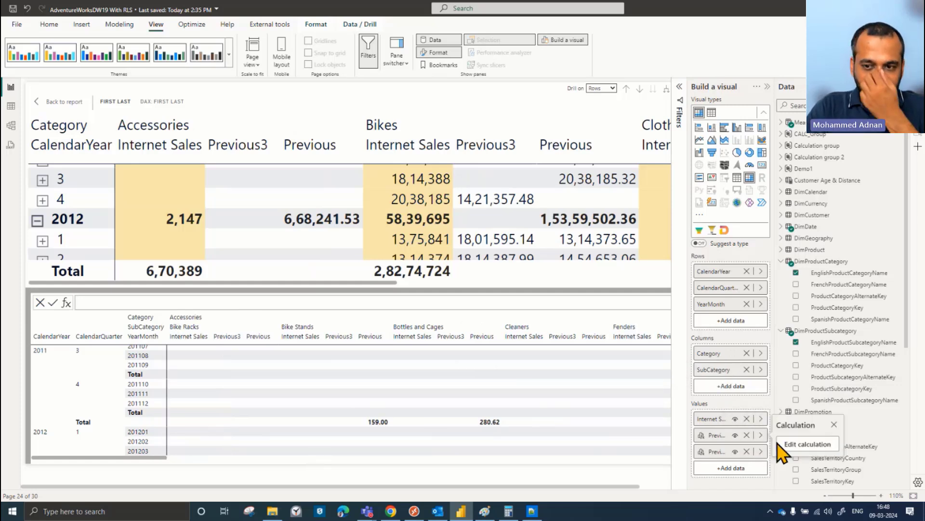
{"action": "left_click", "coordinate": [783, 442]}
{"action": "left_click", "coordinate": [369, 305]}
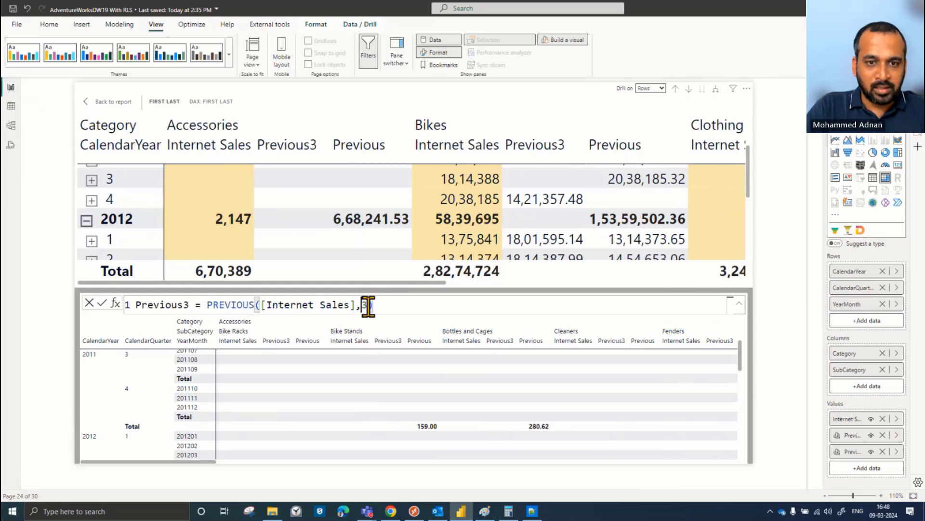
{"action": "key", "text": "BackSpace"}
{"action": "key", "text": "BackSpace"}
{"action": "key", "text": "Return"}
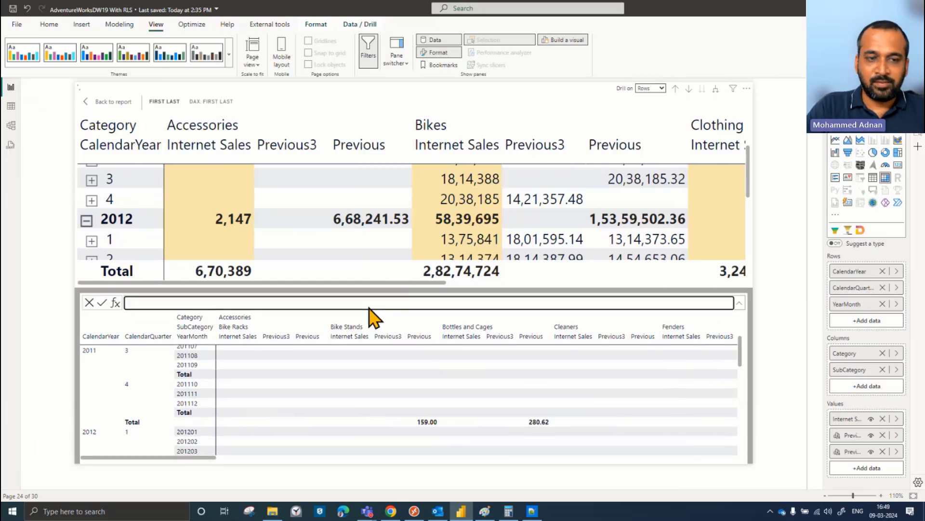
{"action": "left_click", "coordinate": [882, 452]}
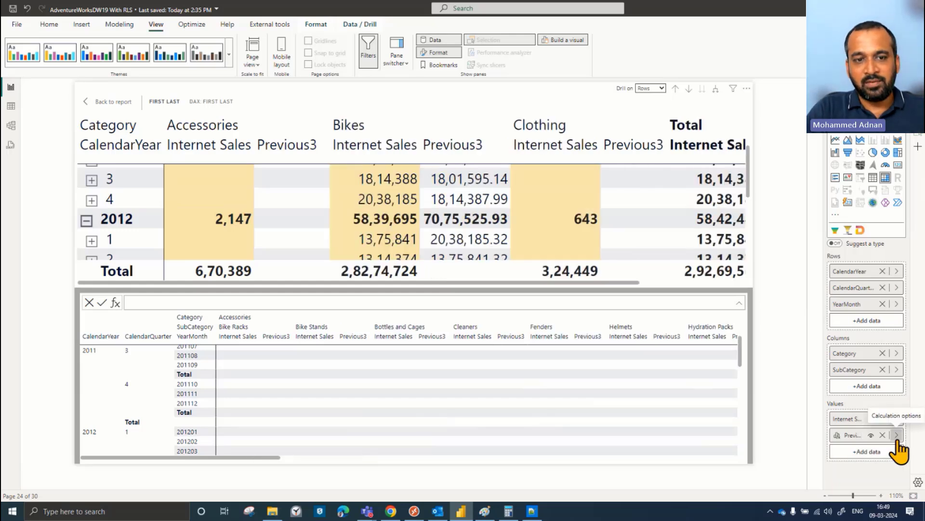
Return to the report and filter it to Accessories and Clothing with the category slicer.
{"action": "scroll", "coordinate": [306, 401], "scroll_direction": "up", "scroll_amount": 3}
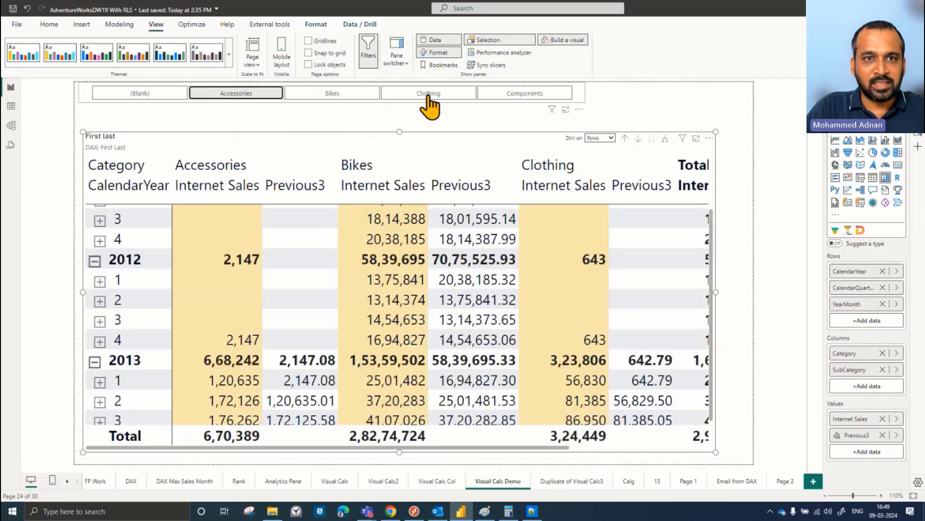
{"action": "left_click", "coordinate": [437, 96], "text": "ctrl"}
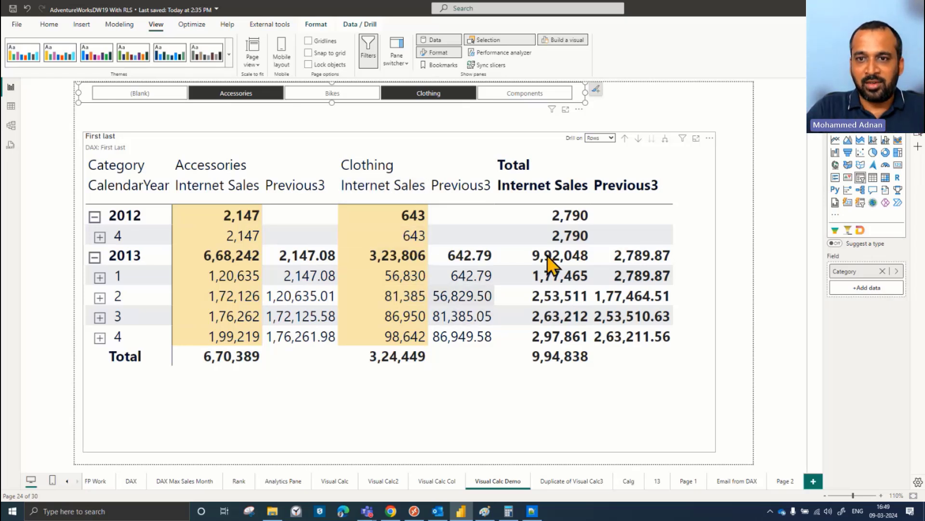
Rename the Previous3 calculation as Previous and change its formula to PREVIOUS([Internet Sales],COLUMNS).
{"action": "left_click", "coordinate": [711, 163]}
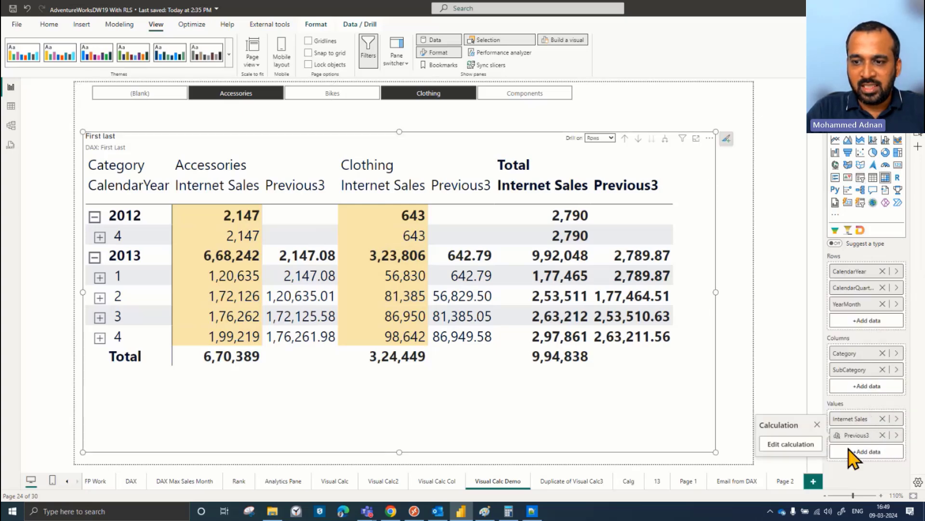
{"action": "left_click", "coordinate": [803, 446]}
{"action": "left_click", "coordinate": [194, 309]}
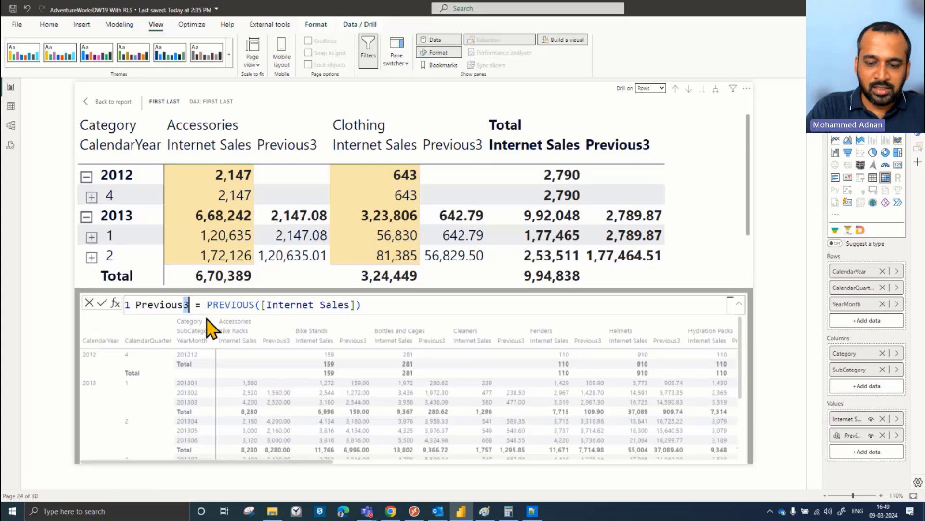
{"action": "key", "text": "BackSpace"}
{"action": "type", "text": ","}
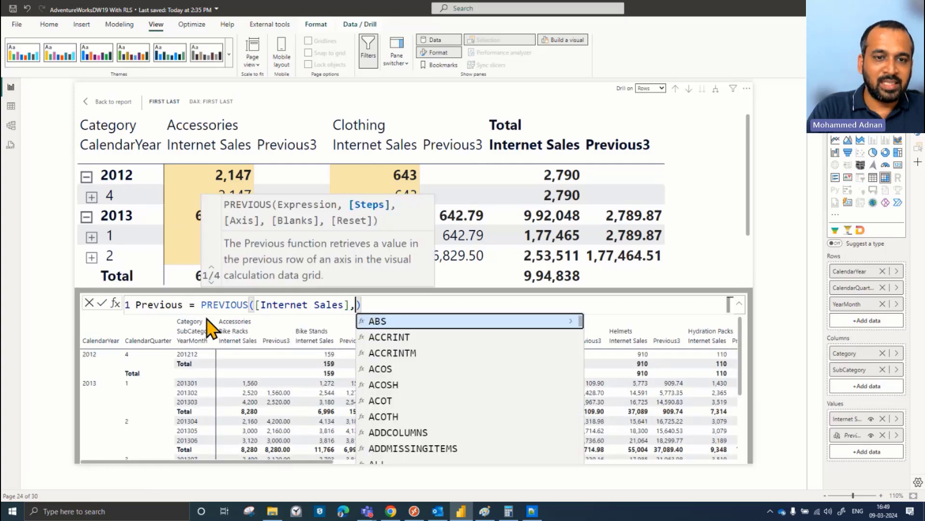
{"action": "type", "text": "colu"}
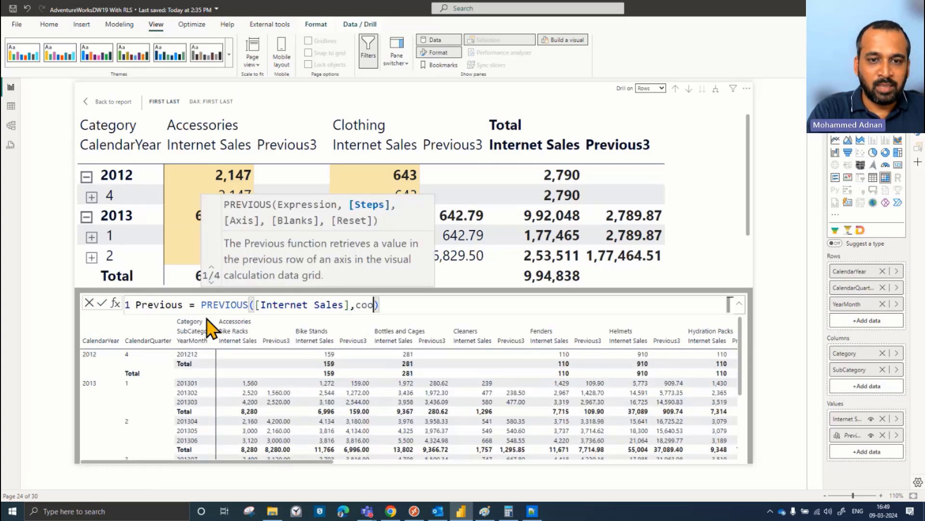
{"action": "key", "text": "Tab"}
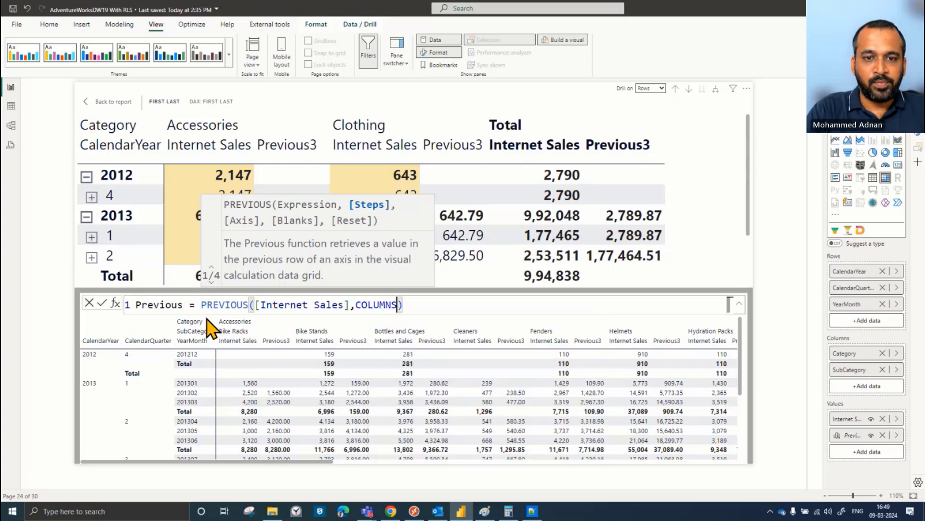
{"action": "key", "text": "Return"}
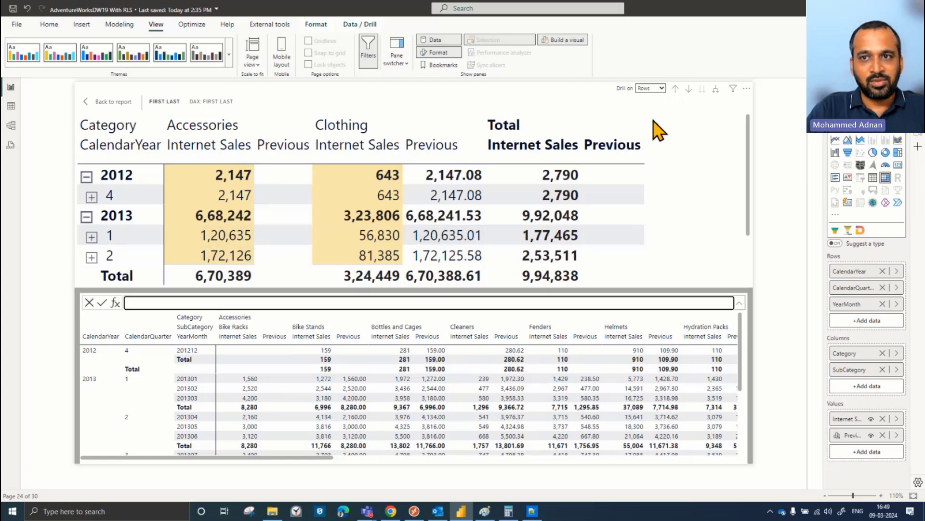
Expand the matrix columns to the SubCategory level, keeping the rows expanded only as far as the calendar quarter.
{"action": "left_click", "coordinate": [717, 89]}
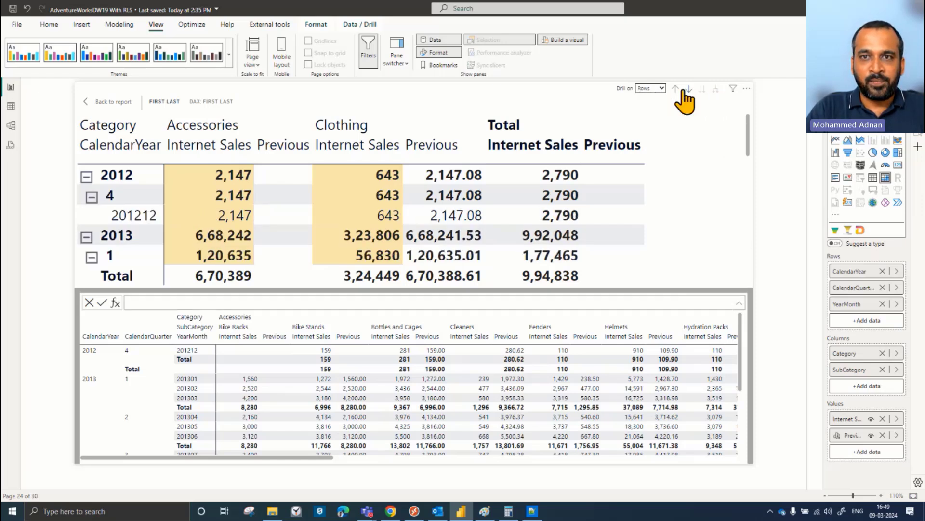
{"action": "left_click", "coordinate": [655, 88]}
{"action": "left_click", "coordinate": [651, 106]}
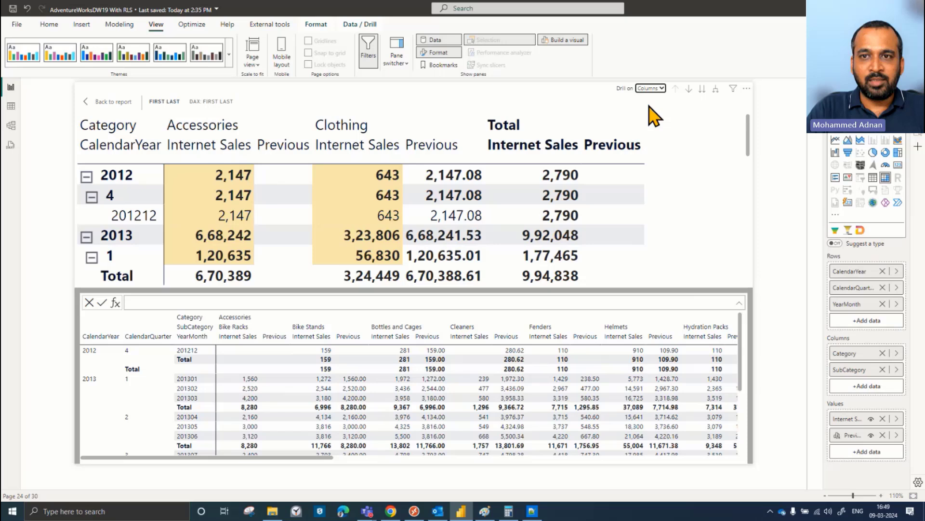
{"action": "left_click", "coordinate": [716, 90]}
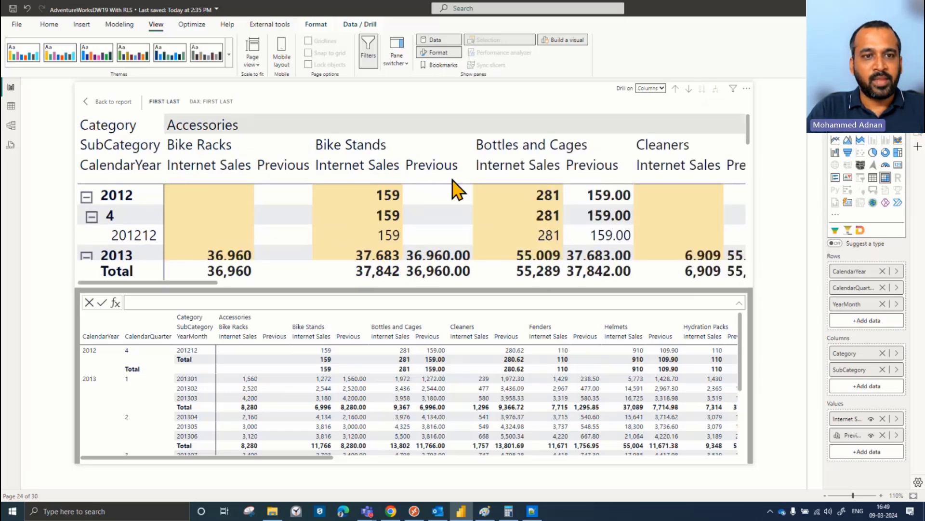
{"action": "left_click", "coordinate": [650, 88]}
{"action": "left_click", "coordinate": [648, 97]}
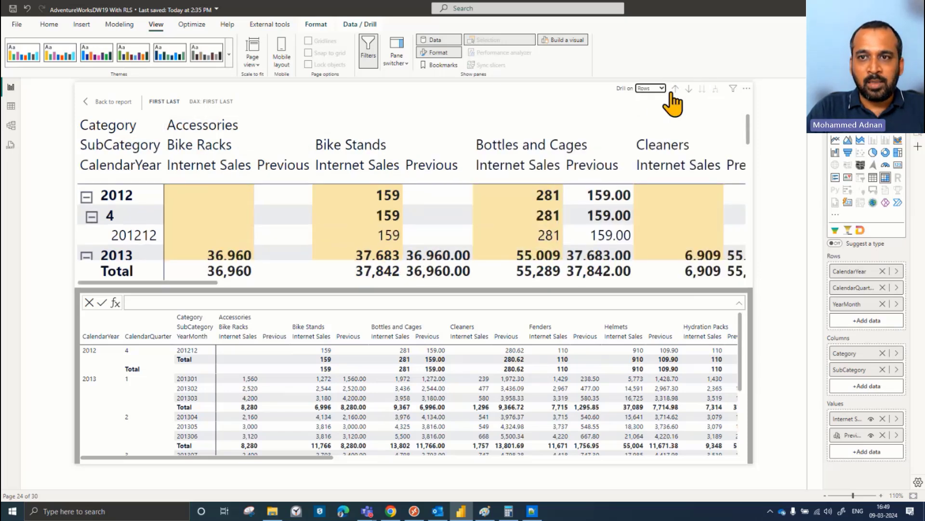
{"action": "left_click", "coordinate": [675, 90]}
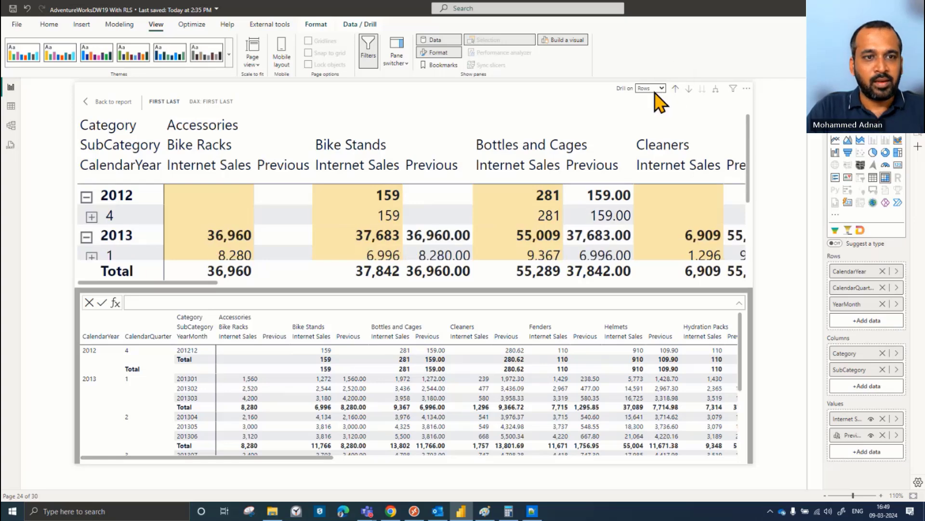
Return to the report and compare Internet Sales with Previous across subcategories, especially where Accessories ends and Clothing begins.
{"action": "left_click", "coordinate": [114, 102]}
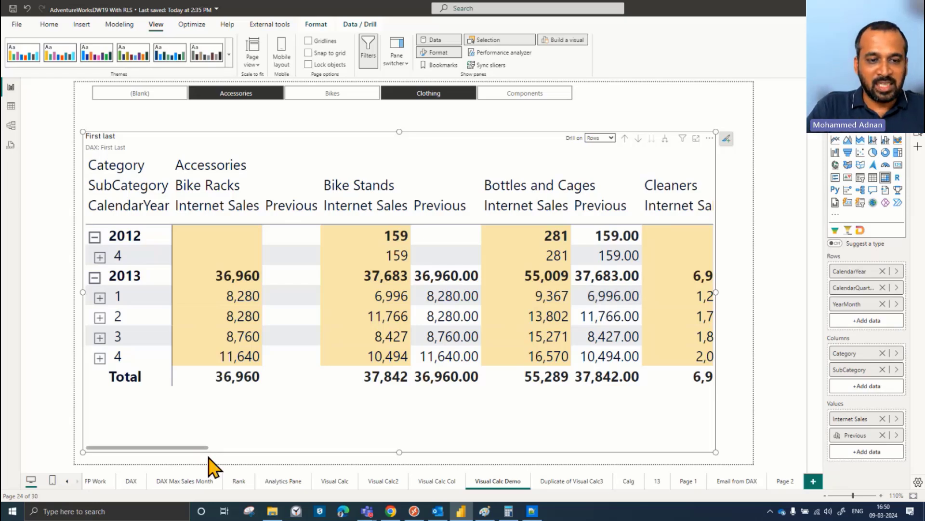
{"action": "left_click_drag", "start_coordinate": [202, 448], "coordinate": [177, 448]}
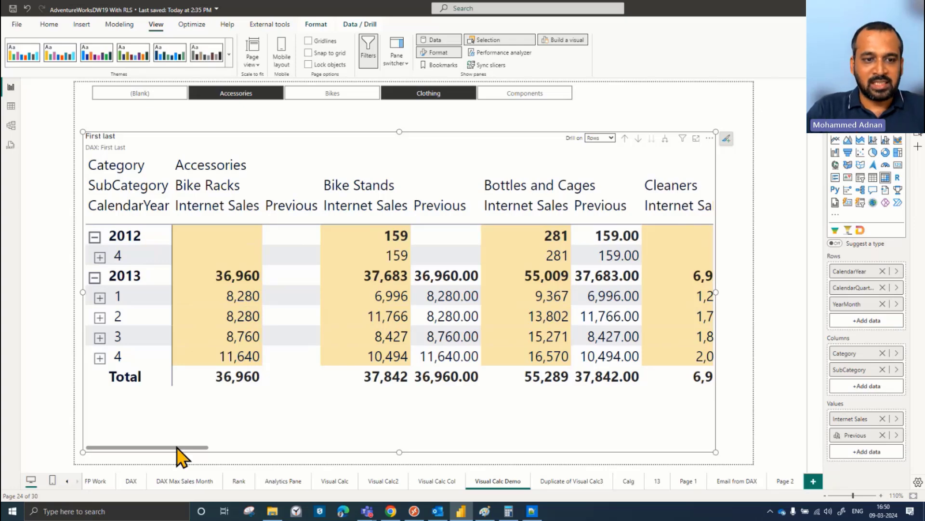
{"action": "left_click_drag", "start_coordinate": [177, 448], "coordinate": [392, 449]}
{"action": "scroll", "coordinate": [417, 447], "scroll_direction": "right", "scroll_amount": 1}
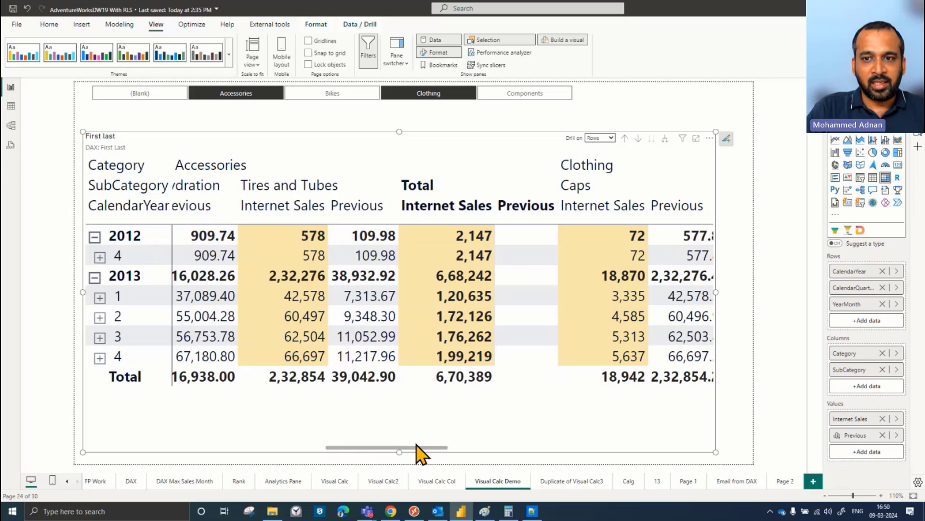
{"action": "left_click_drag", "start_coordinate": [417, 446], "coordinate": [401, 446]}
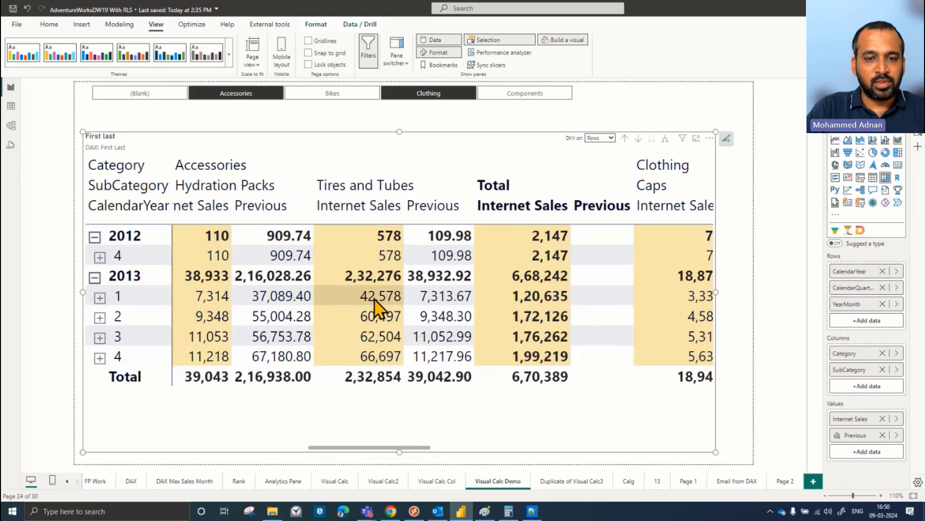
{"action": "left_click_drag", "start_coordinate": [397, 450], "coordinate": [450, 450]}
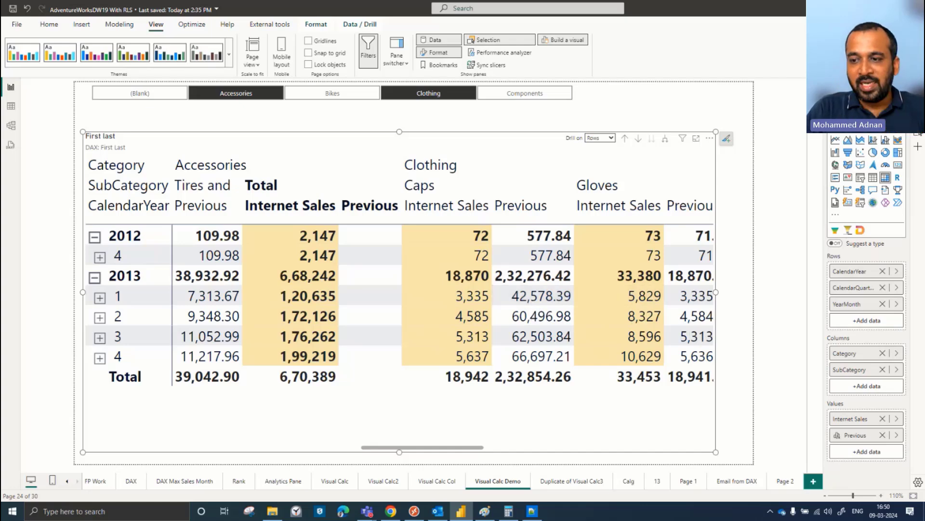
Add the HIGHESTPARENT reset to the Previous calculation, making it PREVIOUS([Internet Sales],COLUMNS,HIGHESTPARENT), and check the Accessories-to-Clothing boundary in the report.
{"action": "left_click", "coordinate": [897, 434]}
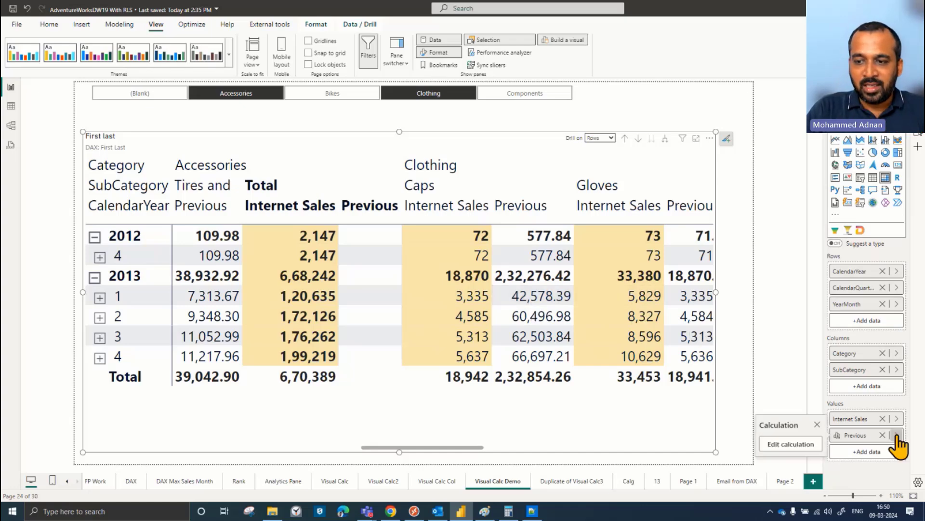
{"action": "left_click", "coordinate": [784, 444]}
{"action": "key", "text": "Left"}
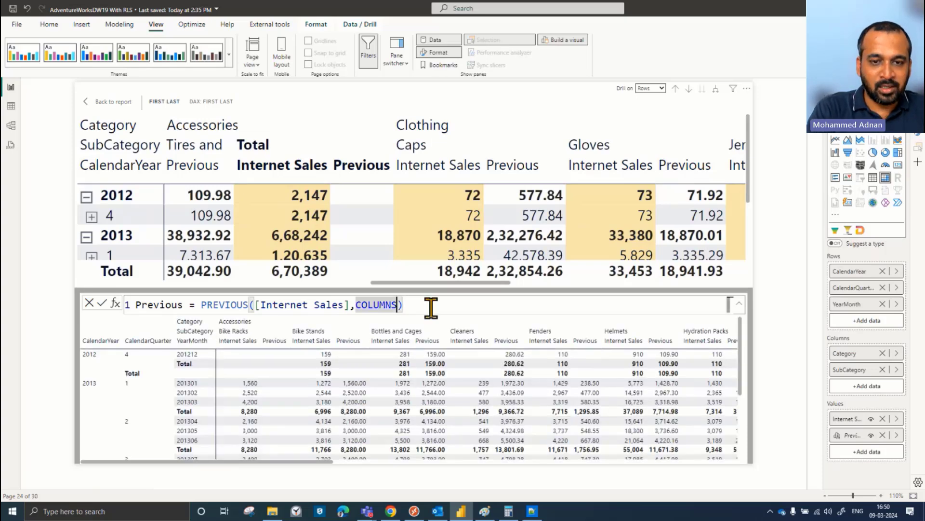
{"action": "type", "text": ",hi"}
{"action": "key", "text": "Tab"}
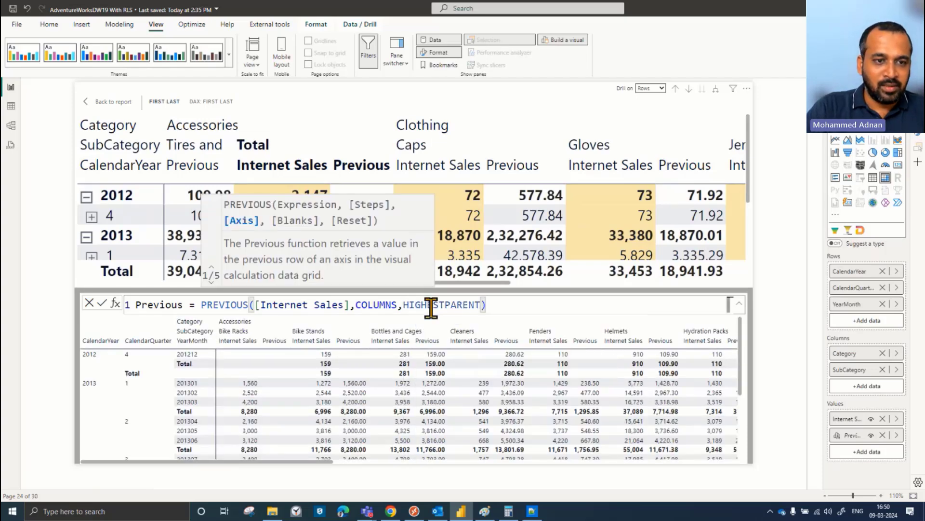
{"action": "left_click", "coordinate": [100, 307]}
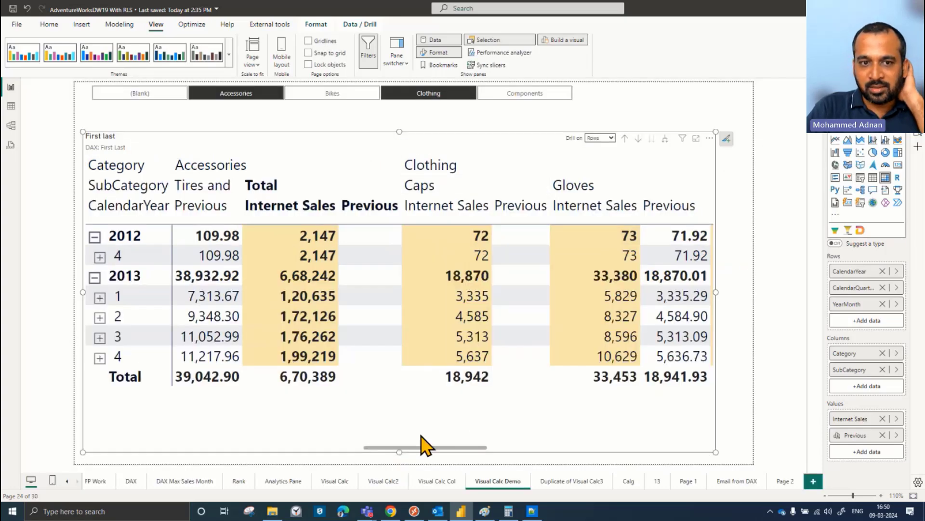
{"action": "left_click_drag", "start_coordinate": [407, 447], "coordinate": [374, 448]}
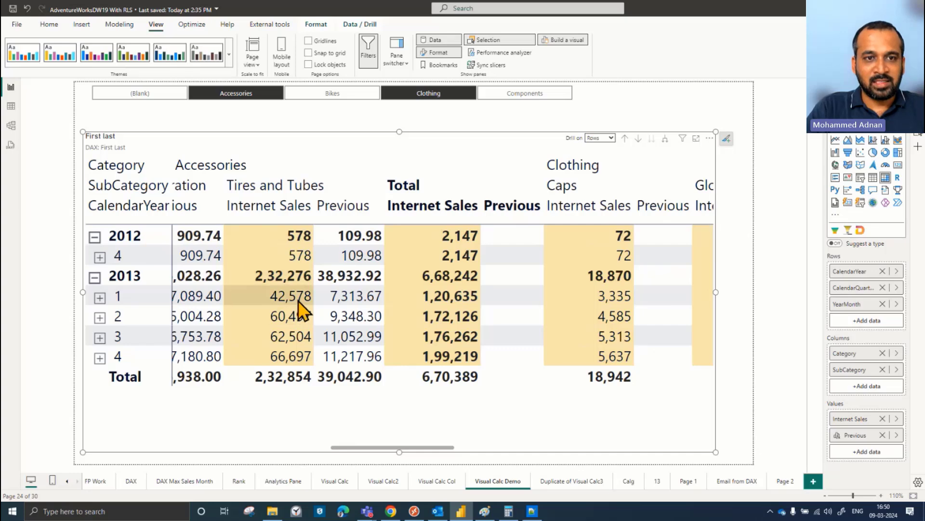
{"action": "left_click_drag", "start_coordinate": [361, 447], "coordinate": [419, 294]}
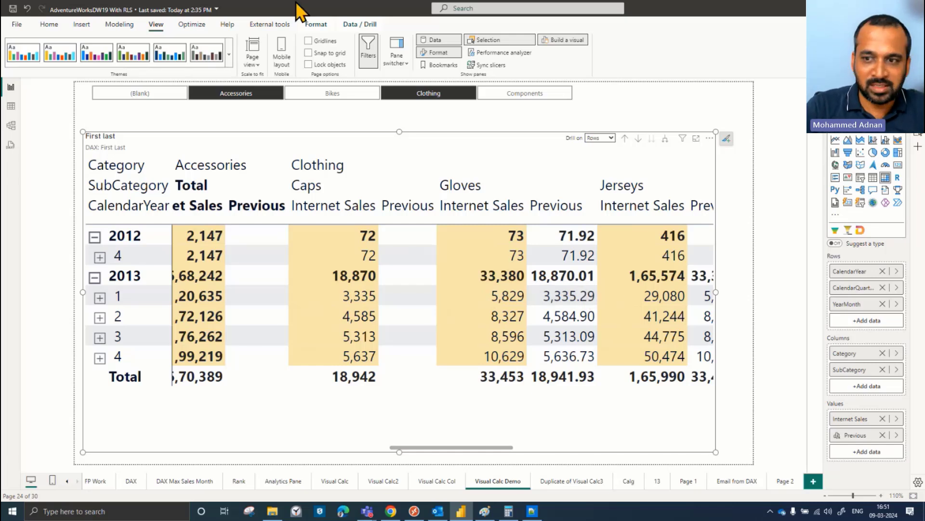
Change the axis of the Previous calculation to COLUMNS ROWS, keeping the HIGHESTPARENT reset, and return to the report.
{"action": "left_click", "coordinate": [897, 435]}
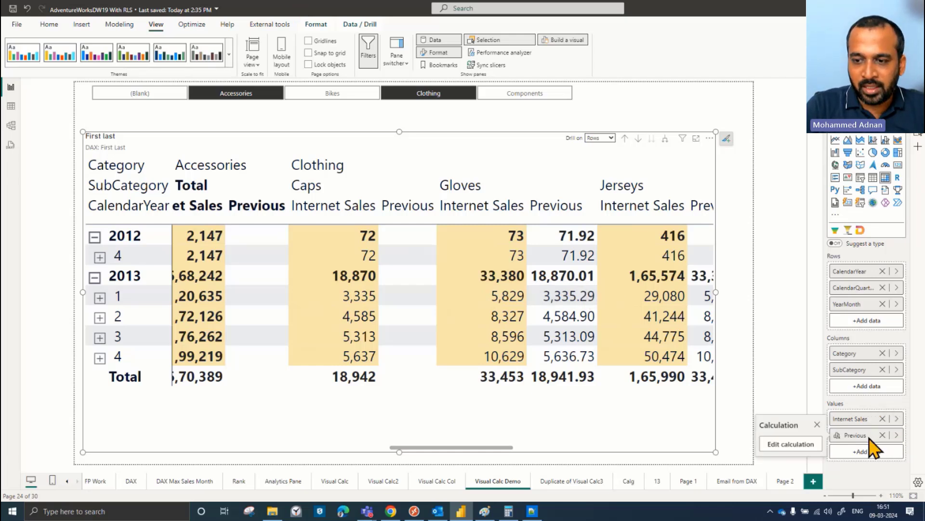
{"action": "left_click", "coordinate": [796, 445]}
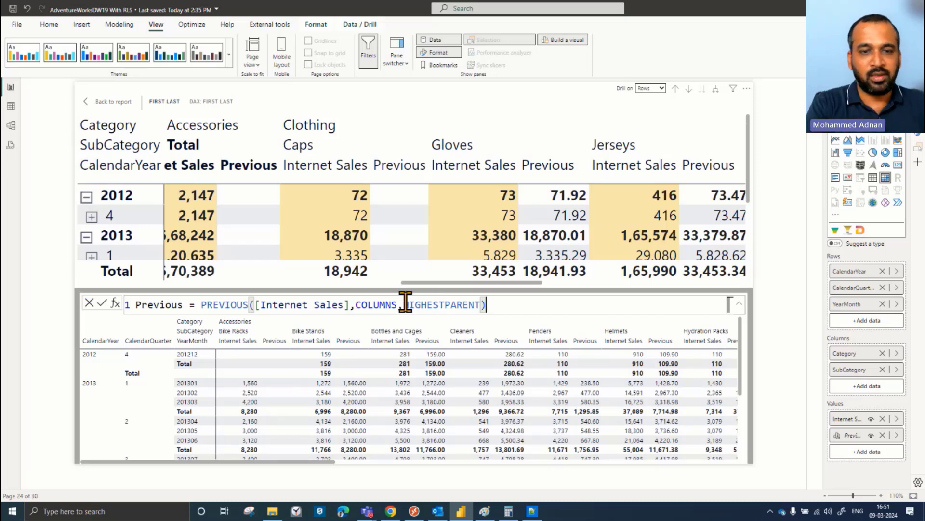
{"action": "left_click", "coordinate": [400, 304]}
{"action": "type", "text": "ro"}
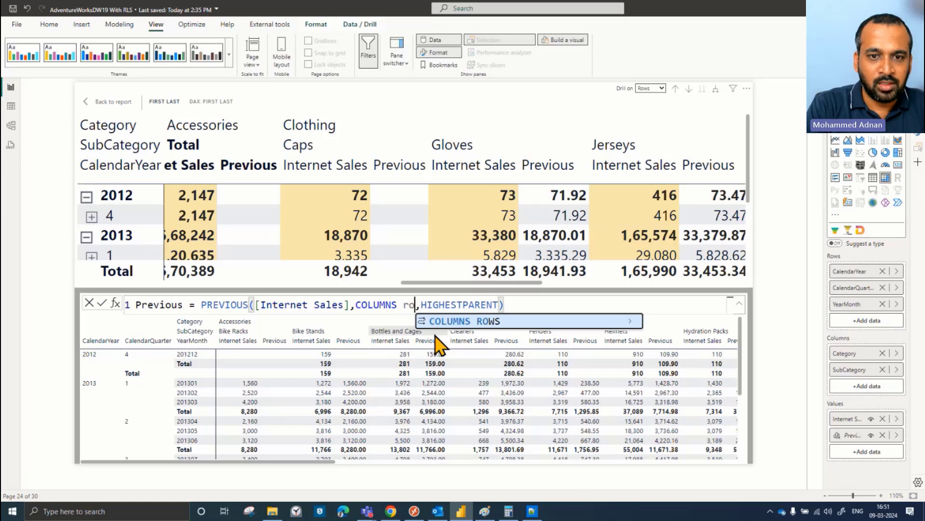
{"action": "key", "text": "Tab"}
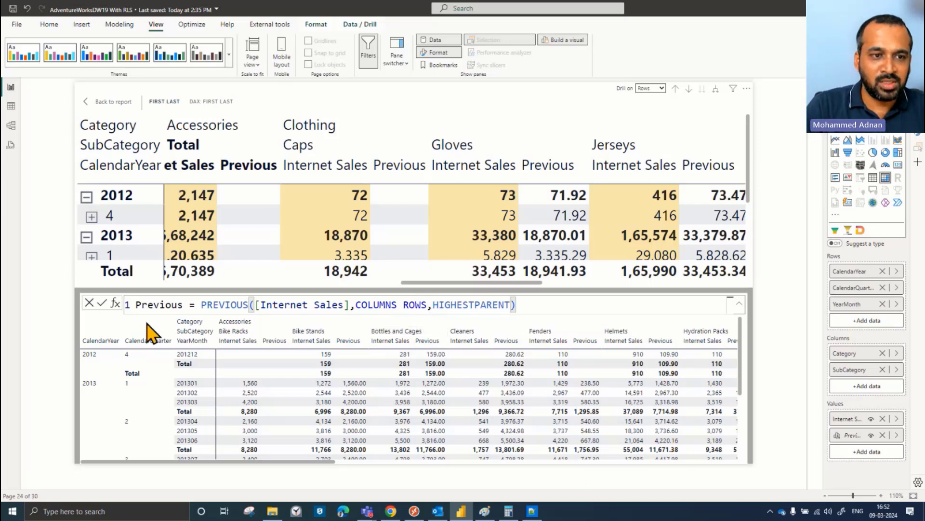
{"action": "left_click", "coordinate": [102, 302]}
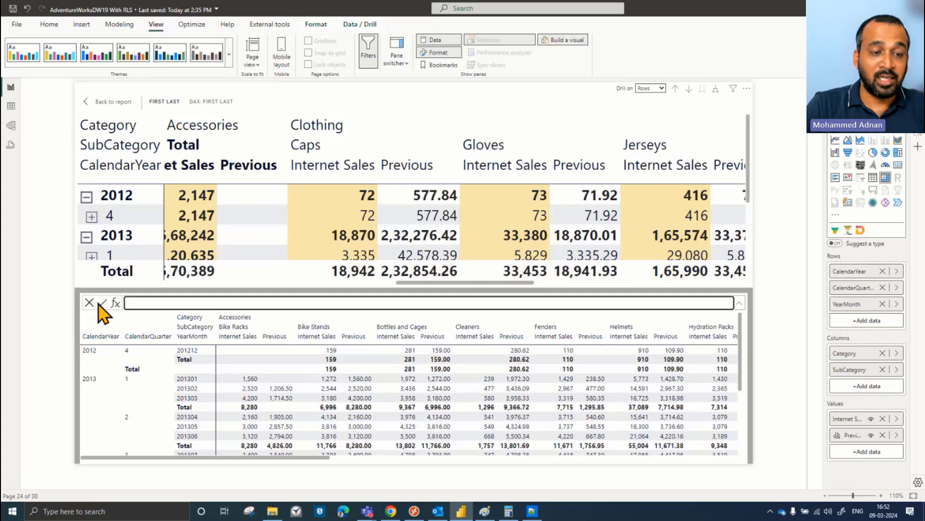
{"action": "left_click", "coordinate": [113, 102]}
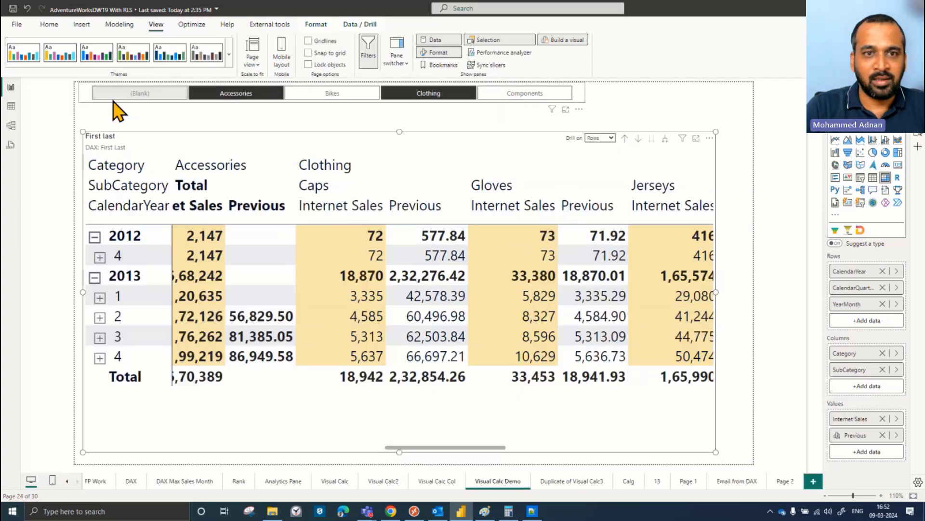
Examine the Previous values from Bike Racks to the Clothing total, review the calculation's formula, and return to the report.
{"action": "left_click_drag", "start_coordinate": [419, 449], "coordinate": [114, 441]}
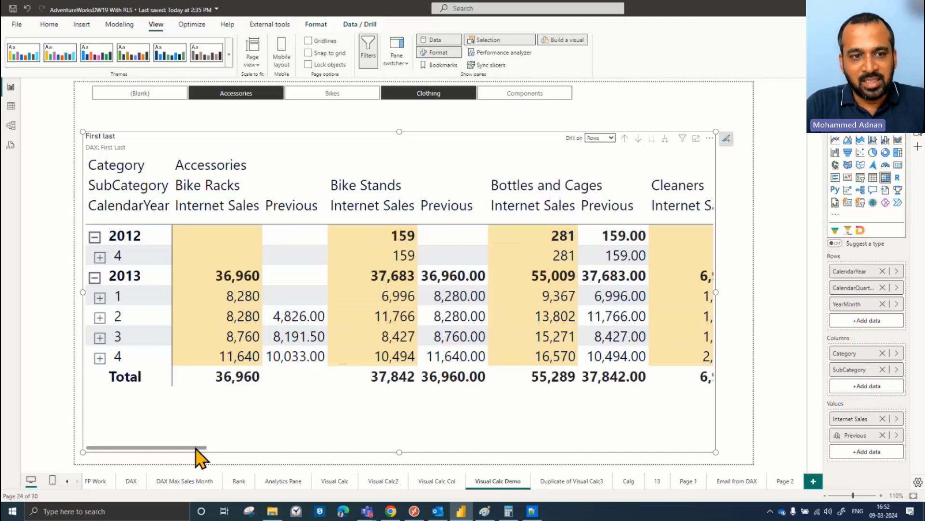
{"action": "left_click_drag", "start_coordinate": [197, 448], "coordinate": [430, 449]}
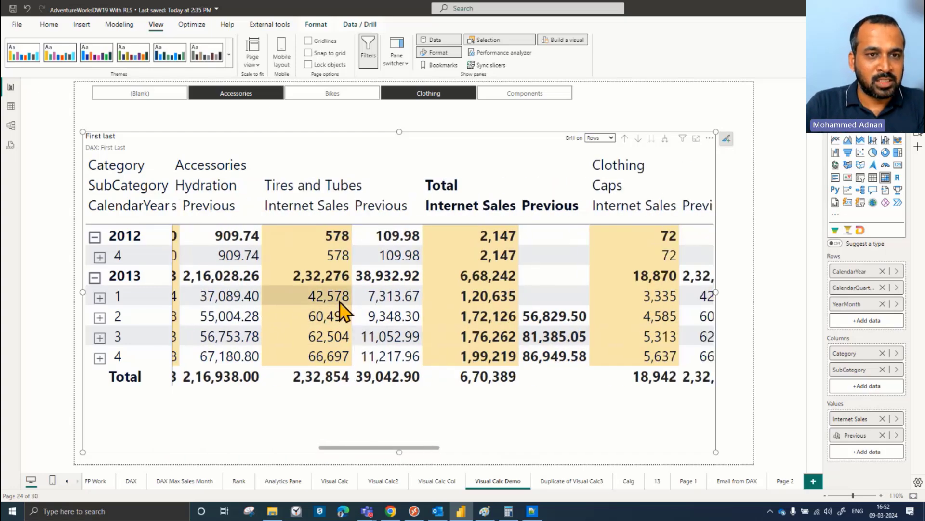
{"action": "left_click_drag", "start_coordinate": [351, 449], "coordinate": [112, 449]}
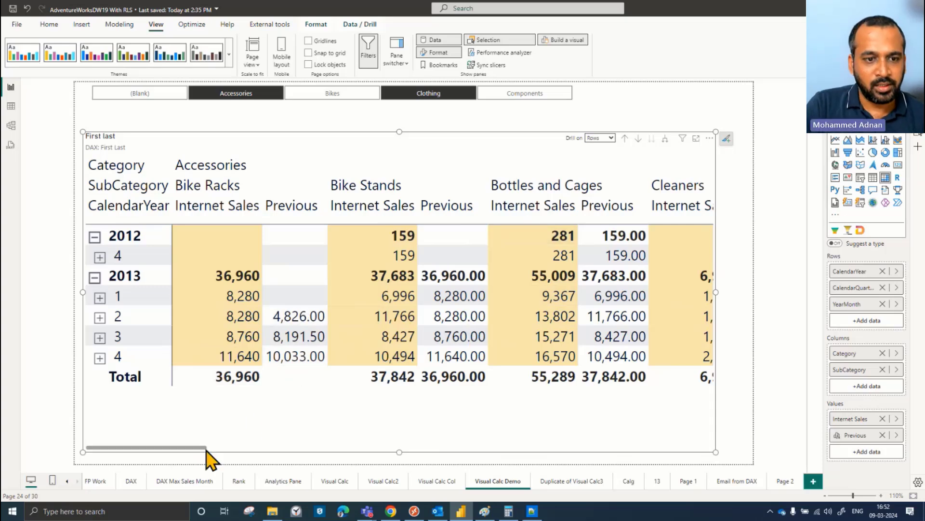
{"action": "left_click_drag", "start_coordinate": [200, 448], "coordinate": [660, 421]}
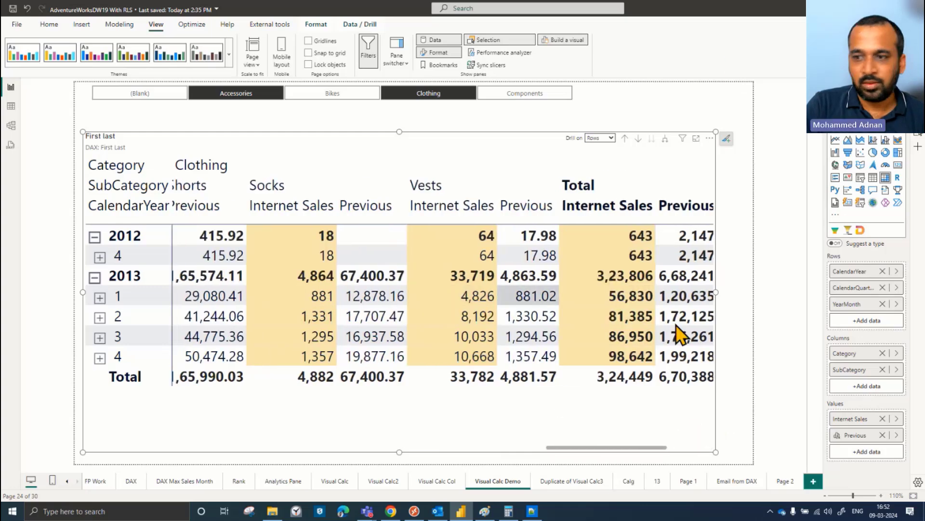
{"action": "mouse_move", "coordinate": [878, 436]}
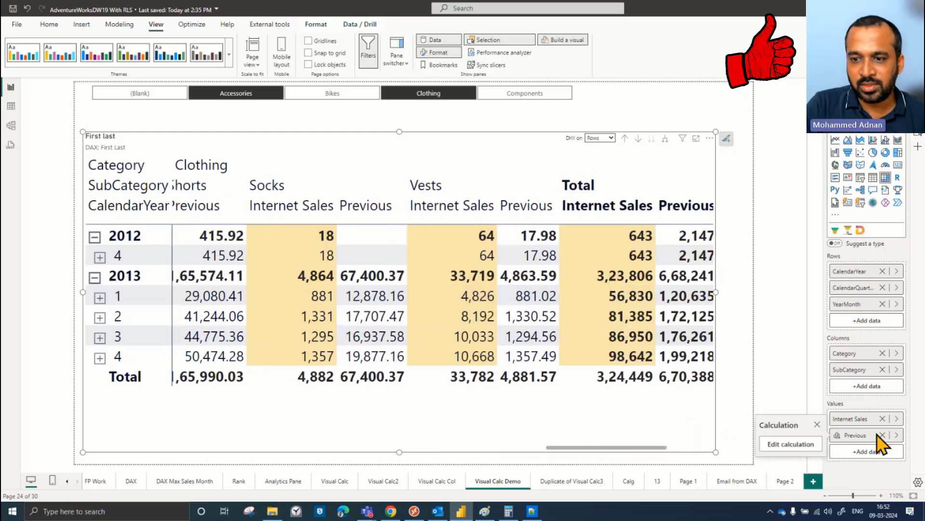
{"action": "left_click", "coordinate": [783, 444]}
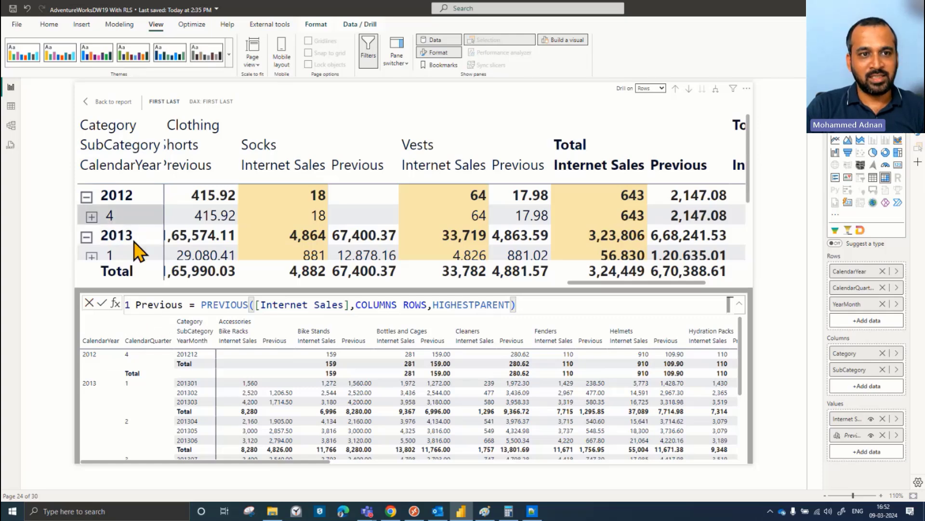
{"action": "left_click", "coordinate": [113, 102]}
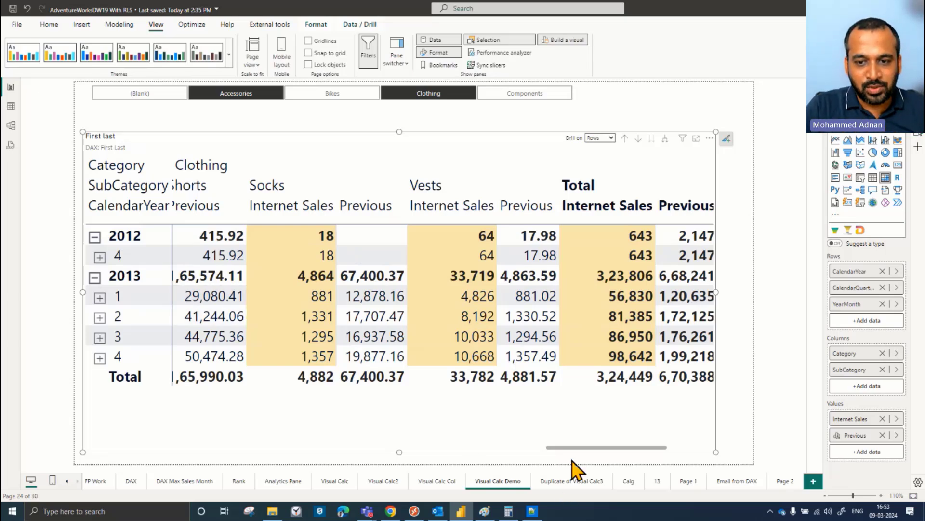
Clear the Accessories and Clothing selections in the category slicer so the matrix covers all categories.
{"action": "left_click_drag", "start_coordinate": [570, 448], "coordinate": [371, 461]}
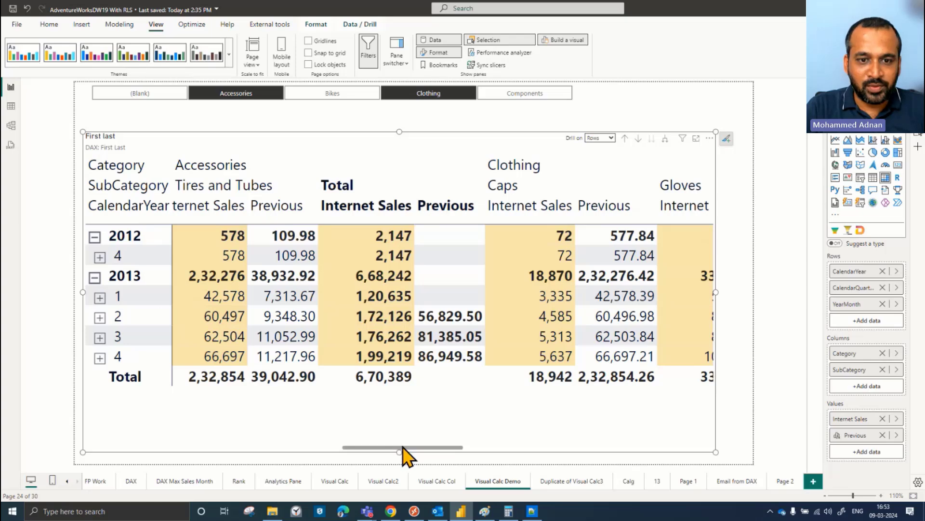
{"action": "left_click", "coordinate": [243, 94]}
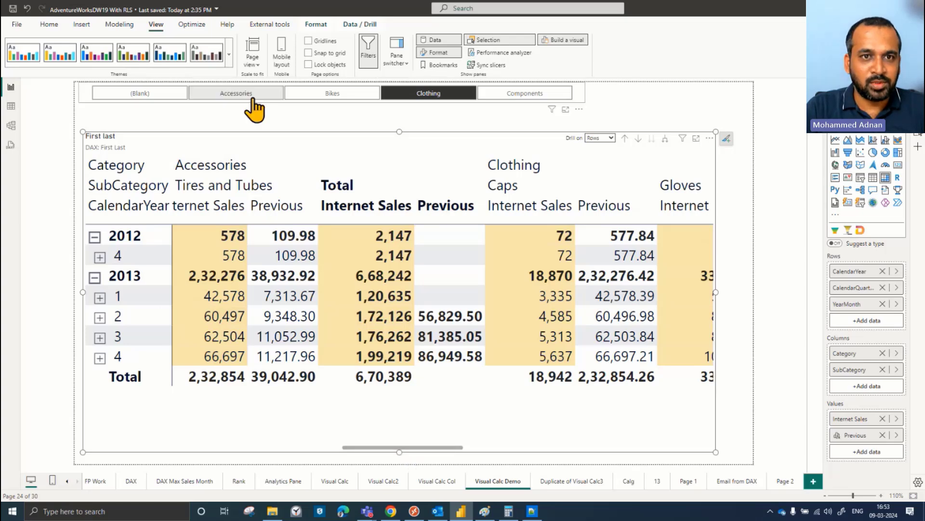
{"action": "left_click", "coordinate": [433, 96]}
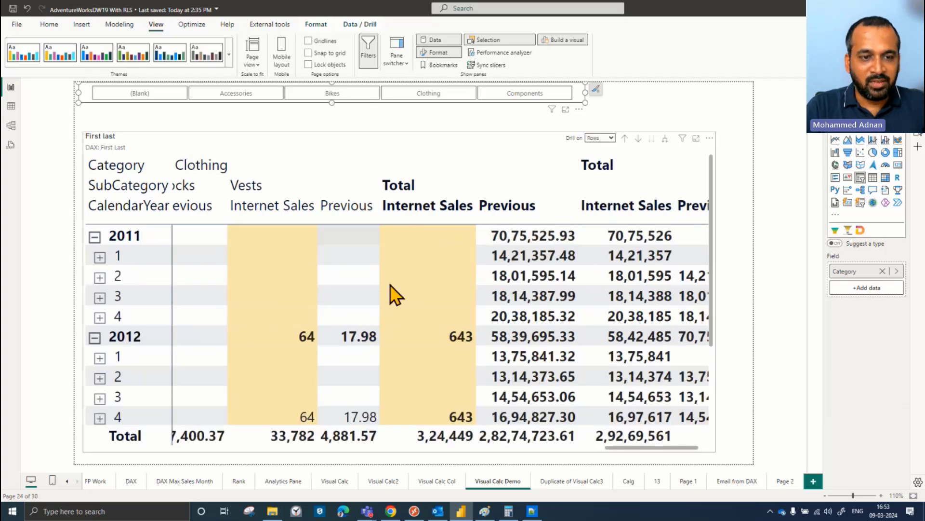
Examine the Previous values around the Bikes and Clothing boundary, and compare them with Internet Sales for Bike Racks and Bike Stands.
{"action": "scroll", "coordinate": [290, 289], "scroll_direction": "down", "scroll_amount": 2}
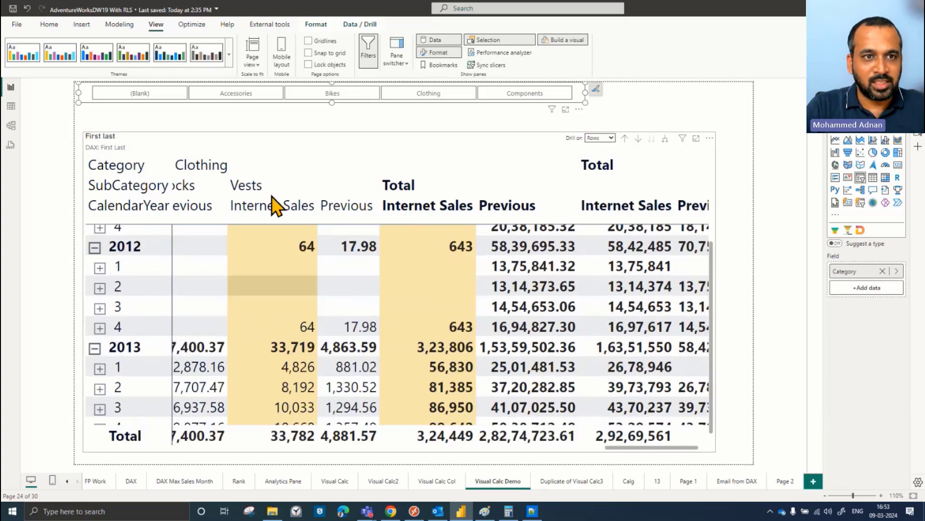
{"action": "left_click", "coordinate": [343, 94]}
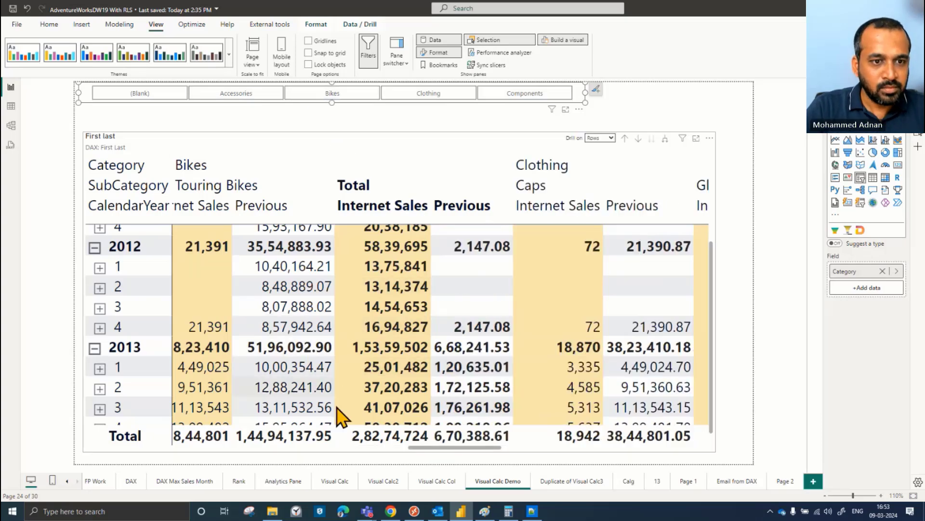
{"action": "scroll", "coordinate": [289, 350], "scroll_direction": "down", "scroll_amount": 1}
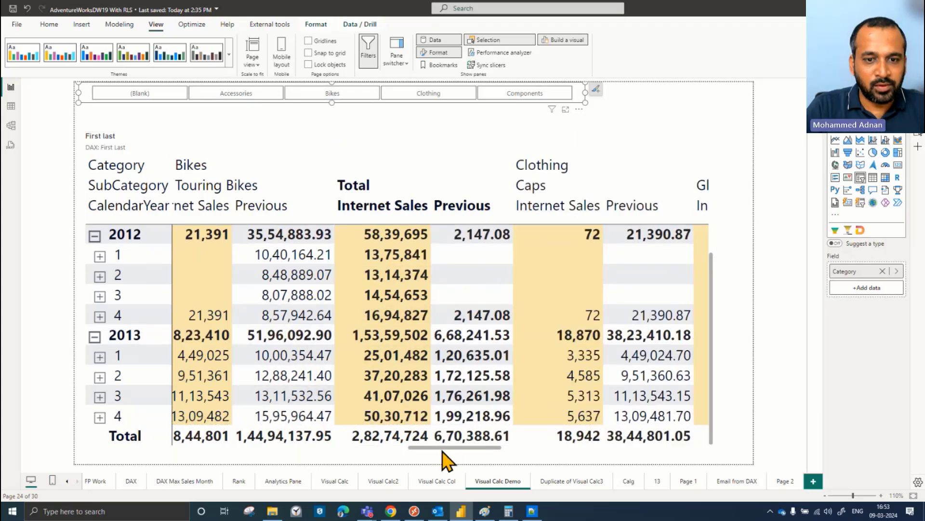
{"action": "scroll", "coordinate": [359, 381], "scroll_direction": "up", "scroll_amount": 2}
{"action": "scroll", "coordinate": [359, 376], "scroll_direction": "up", "scroll_amount": 3}
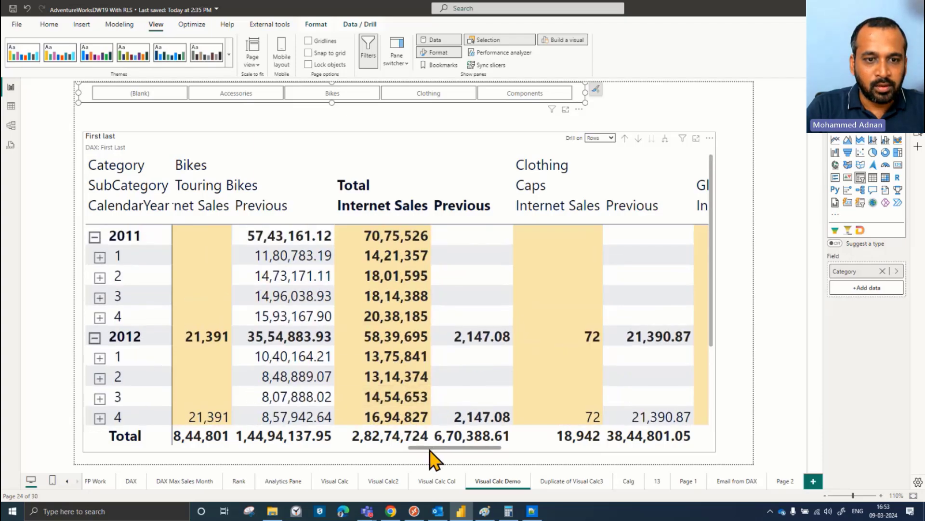
{"action": "scroll", "coordinate": [382, 448], "scroll_direction": "left", "scroll_amount": 2}
{"action": "left_click_drag", "start_coordinate": [382, 451], "coordinate": [90, 449]}
{"action": "left_click", "coordinate": [351, 340]}
{"action": "scroll", "coordinate": [351, 339], "scroll_direction": "down", "scroll_amount": 3}
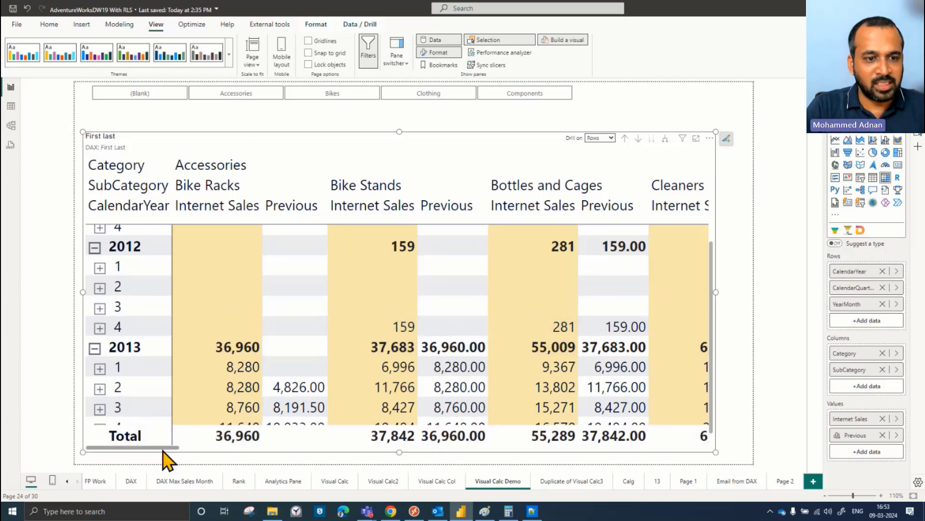
{"action": "scroll", "coordinate": [230, 371], "scroll_direction": "right", "scroll_amount": 1}
{"action": "scroll", "coordinate": [235, 378], "scroll_direction": "down", "scroll_amount": 1}
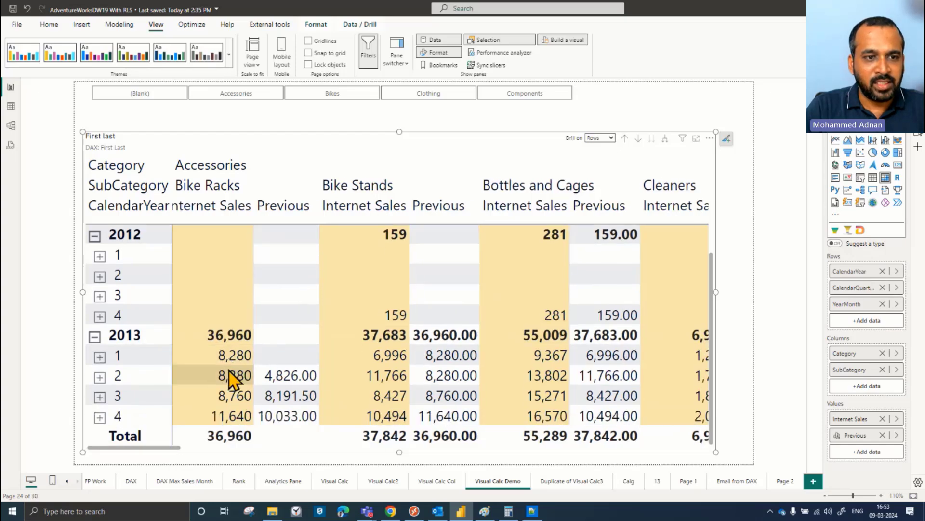
{"action": "scroll", "coordinate": [216, 395], "scroll_direction": "up", "scroll_amount": 2}
Compare the Previous values with Internet Sales in the Accessories, Bikes and Clothing totals, and return to the Bike Racks column.
{"action": "left_click_drag", "start_coordinate": [165, 447], "coordinate": [364, 452]}
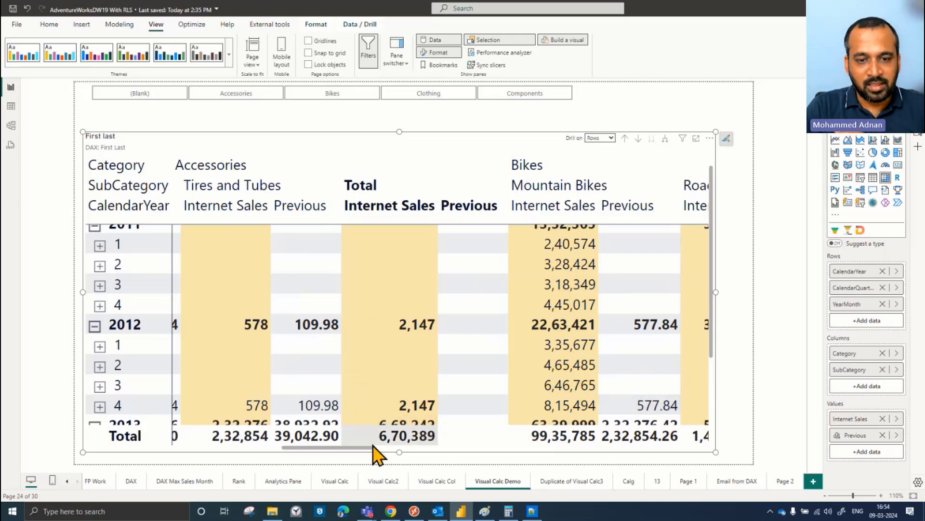
{"action": "scroll", "coordinate": [470, 410], "scroll_direction": "down", "scroll_amount": 3}
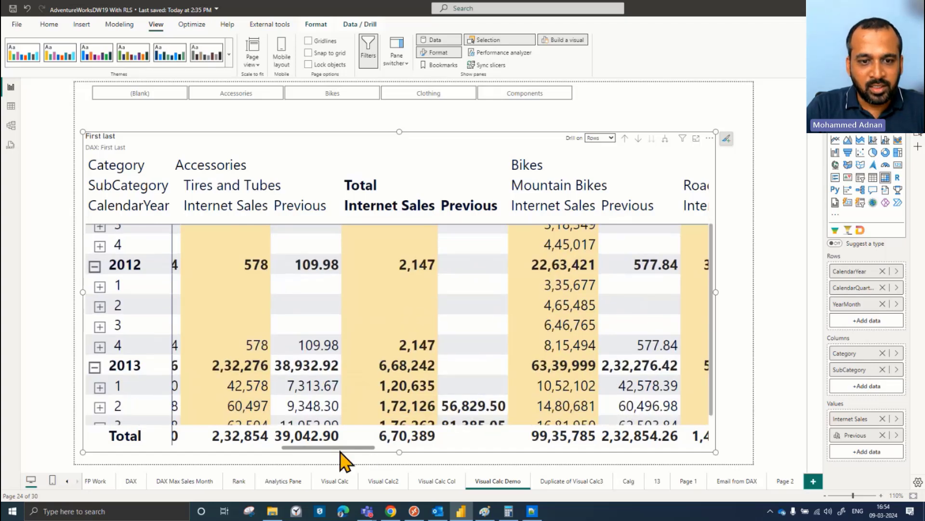
{"action": "left_click_drag", "start_coordinate": [346, 448], "coordinate": [477, 449]}
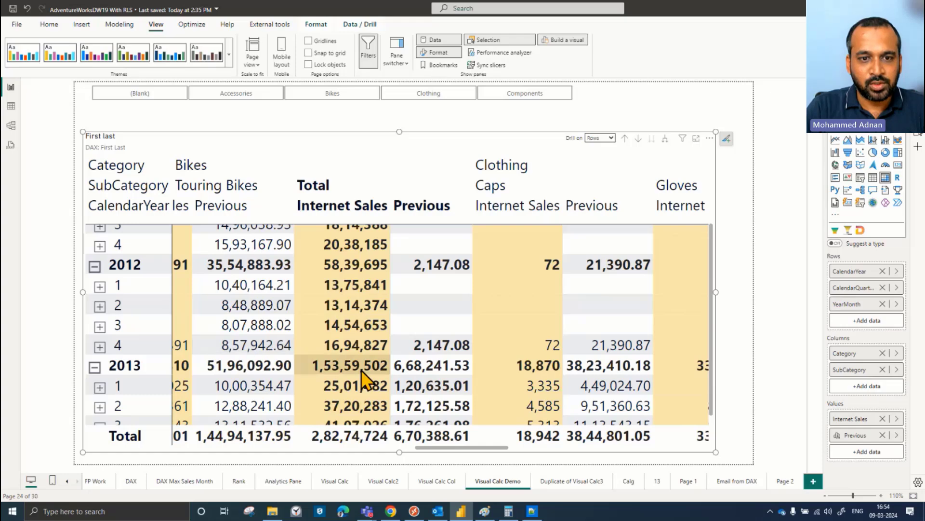
{"action": "left_click_drag", "start_coordinate": [472, 448], "coordinate": [608, 458]}
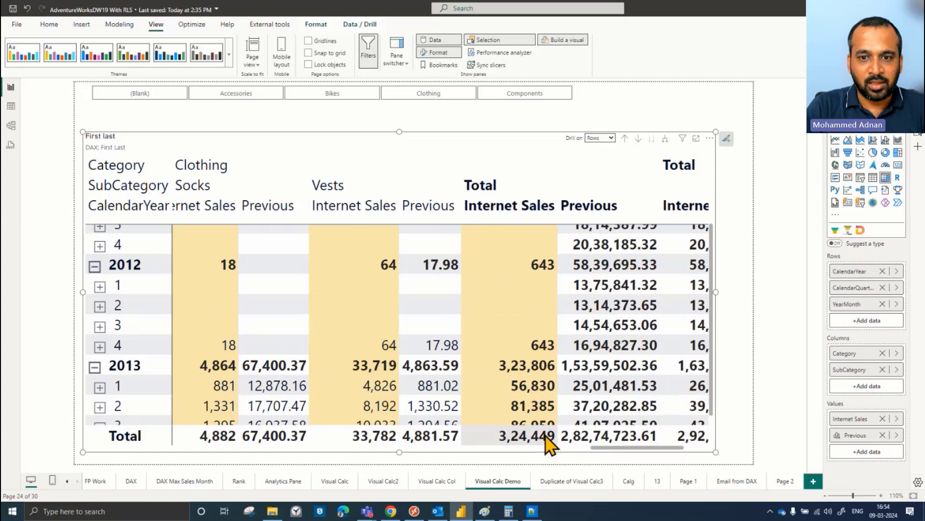
{"action": "left_click_drag", "start_coordinate": [609, 459], "coordinate": [89, 452]}
{"action": "scroll", "coordinate": [294, 386], "scroll_direction": "down", "scroll_amount": 2}
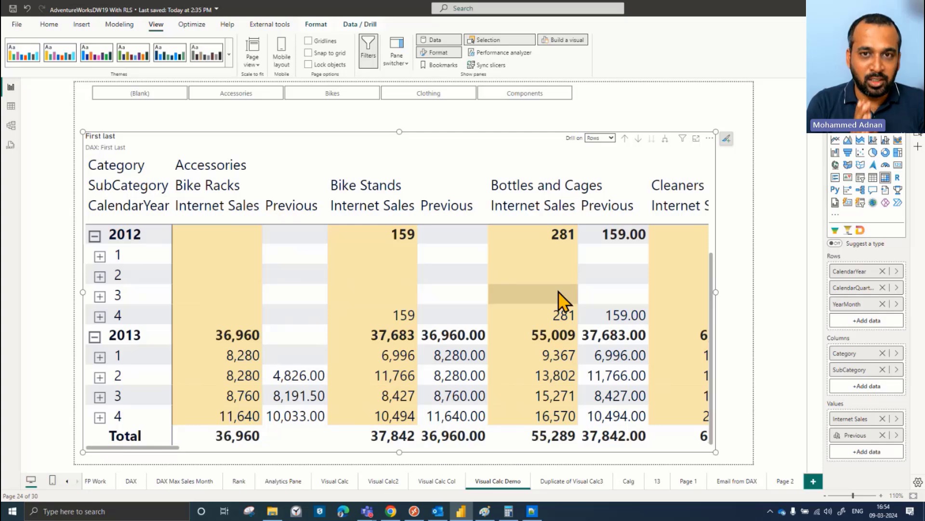
Open the Previous calculation for editing, review its formula and the available expression templates, and commit the formula.
{"action": "left_click", "coordinate": [897, 435]}
{"action": "left_click", "coordinate": [786, 446]}
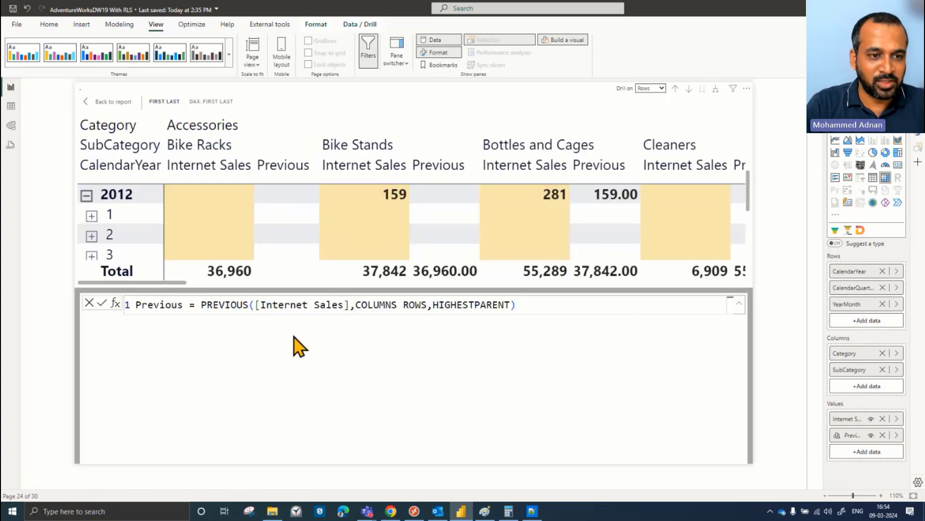
{"action": "left_click", "coordinate": [115, 303]}
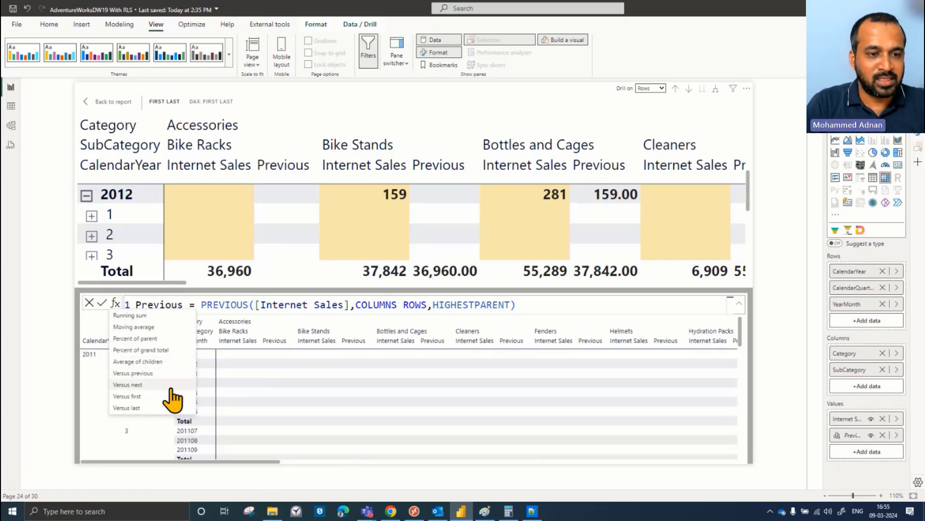
{"action": "left_click", "coordinate": [565, 304]}
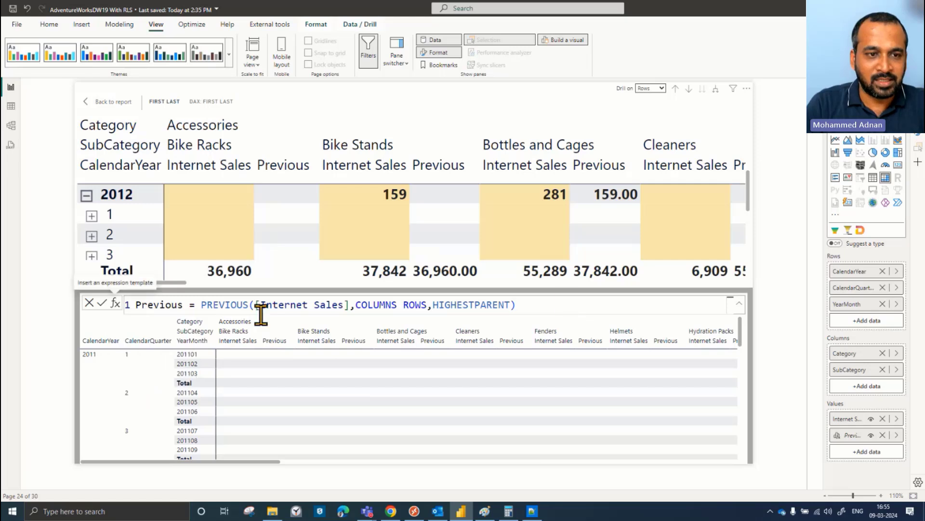
{"action": "left_click", "coordinate": [159, 305]}
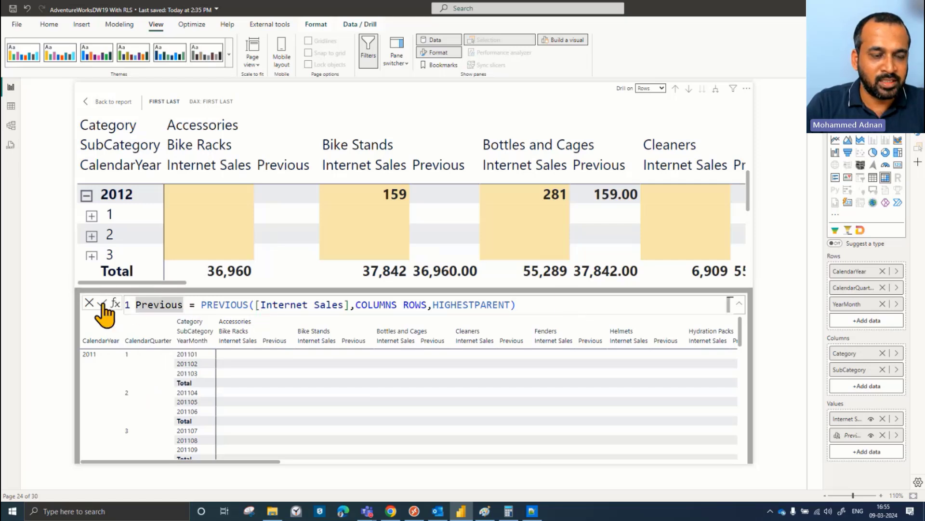
{"action": "left_click", "coordinate": [102, 302]}
Insert a new calculation from the Versus previous expression template and clear its formula text.
{"action": "left_click", "coordinate": [114, 304]}
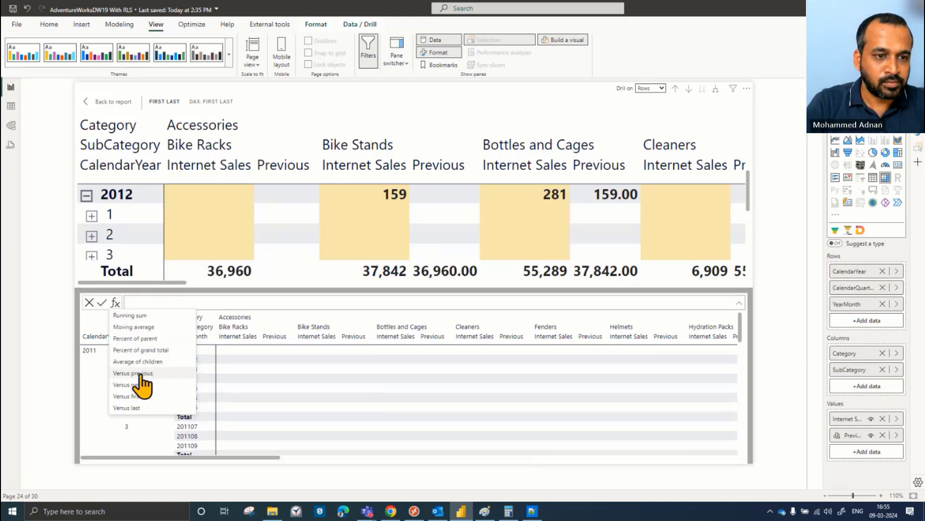
{"action": "left_click", "coordinate": [145, 382]}
{"action": "key", "text": "ctrl+a"}
{"action": "key", "text": "BackSpace"}
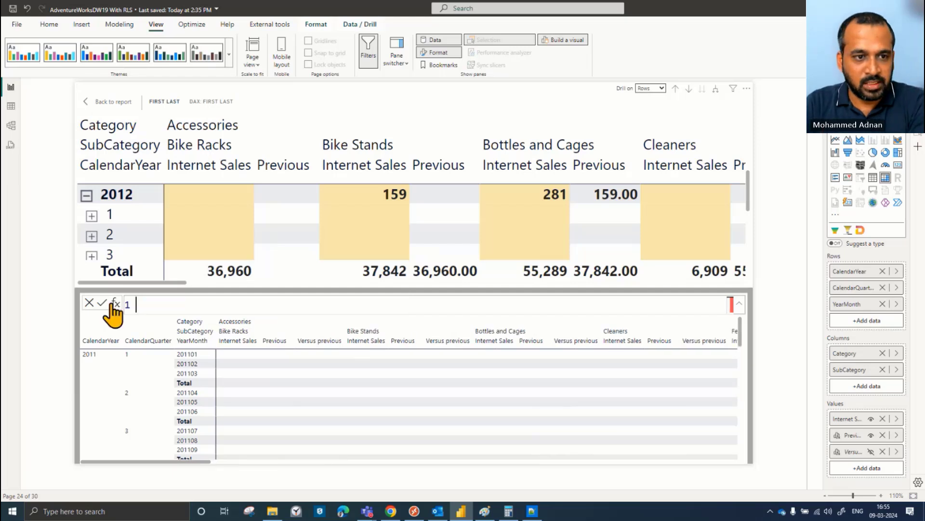
Insert the Average of children expression template to review its EXPAND and AVERAGE syntax, and clear the formula.
{"action": "left_click", "coordinate": [115, 305]}
{"action": "left_click", "coordinate": [154, 364]}
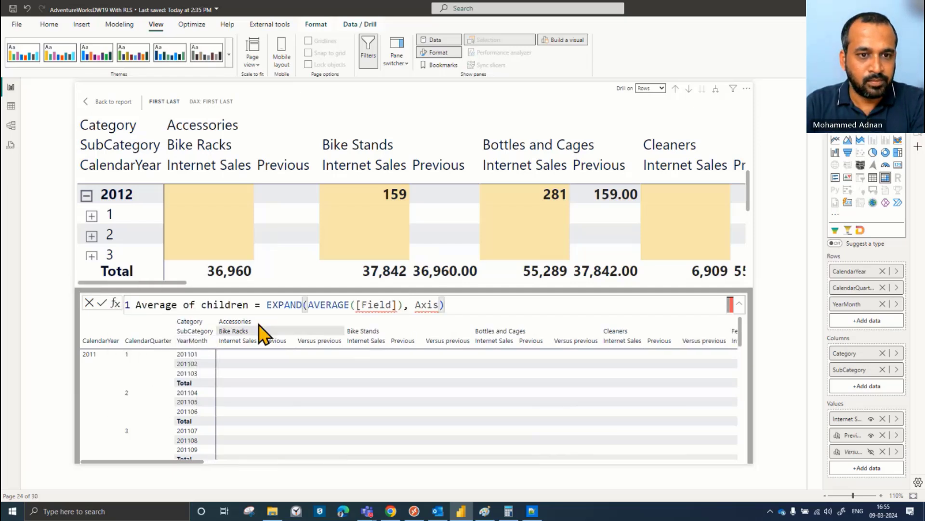
{"action": "left_click", "coordinate": [306, 305]}
{"action": "key", "text": "ctrl+a"}
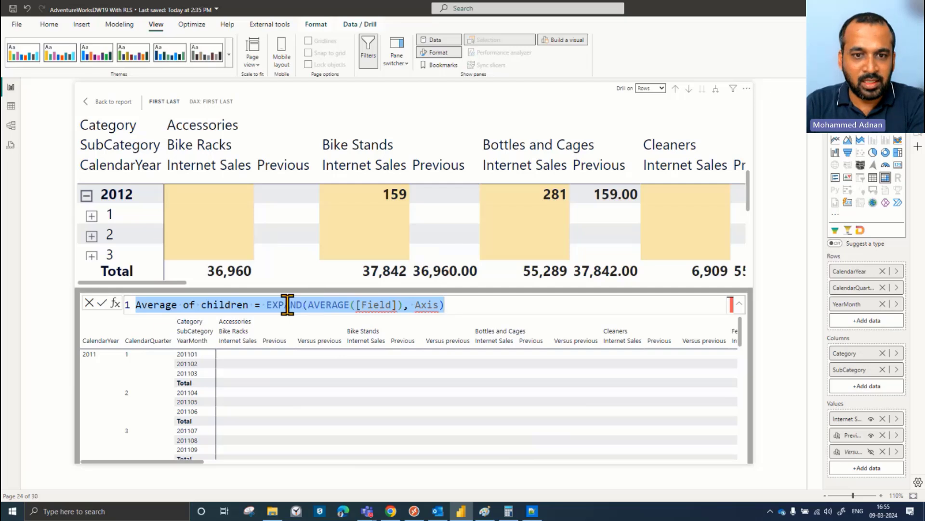
{"action": "key", "text": "BackSpace"}
Insert the Percent of grand total expression template to review its DIVIDE and COLLAPSEALL syntax, and clear the formula.
{"action": "left_click", "coordinate": [115, 304]}
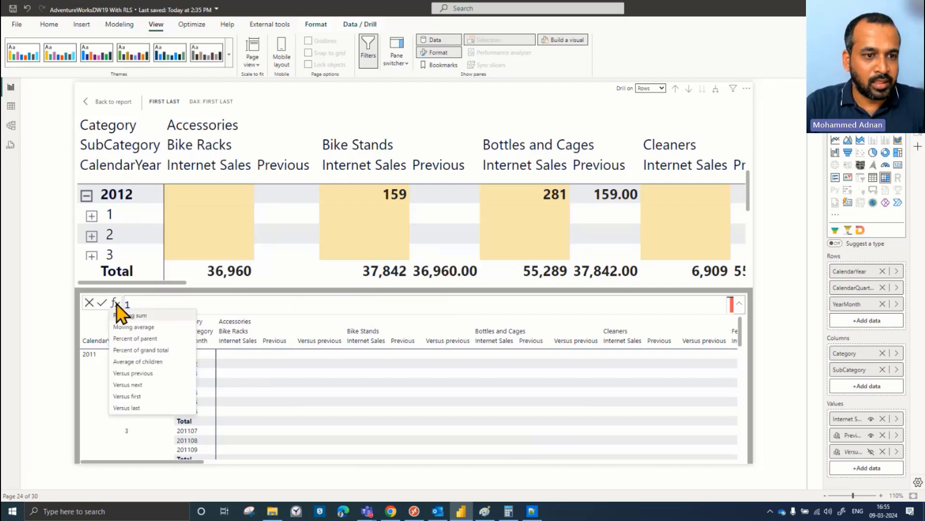
{"action": "left_click", "coordinate": [166, 351]}
{"action": "key", "text": "ctrl+a"}
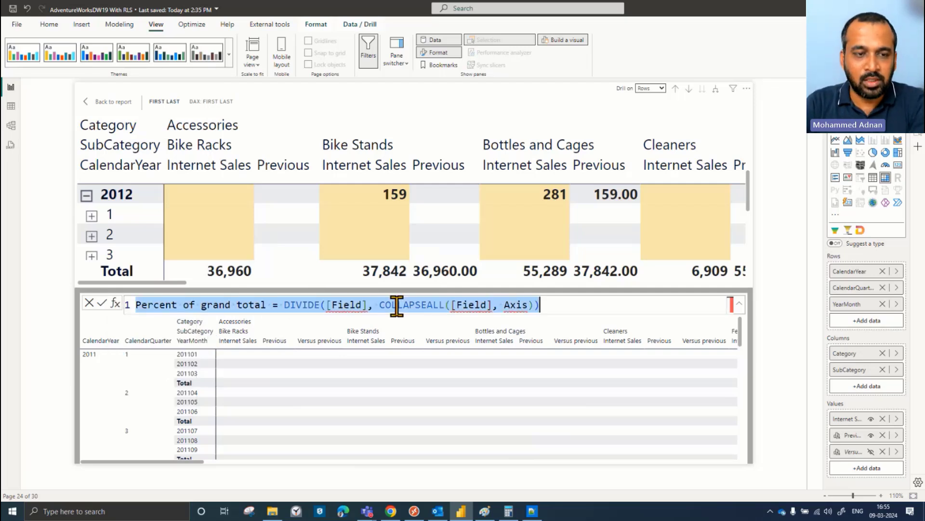
{"action": "key", "text": "BackSpace"}
Insert the Moving average expression template to review its MOVINGAVERAGE syntax, and clear the formula.
{"action": "left_click", "coordinate": [116, 304]}
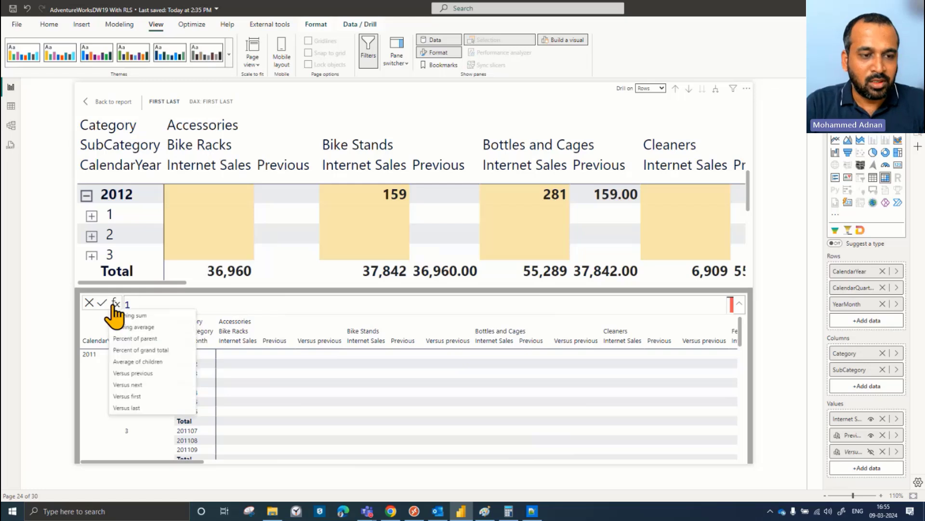
{"action": "left_click", "coordinate": [144, 327]}
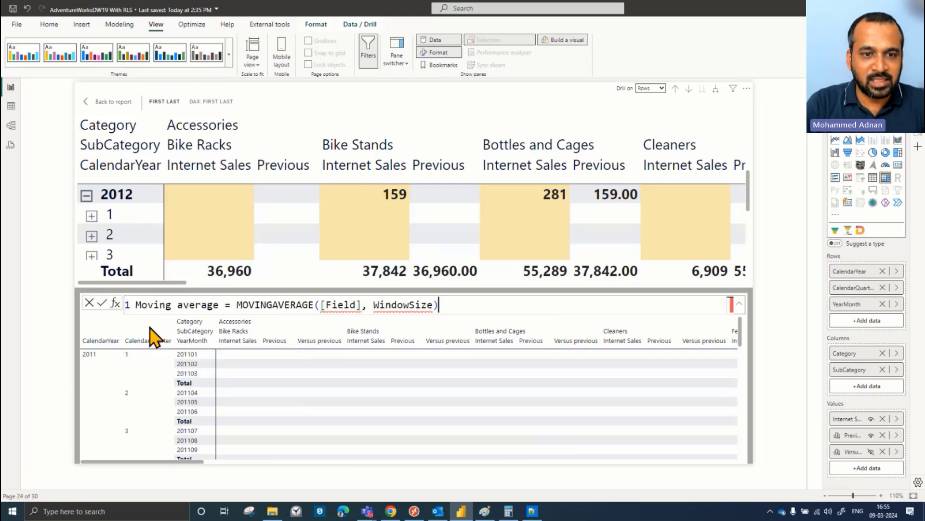
{"action": "key", "text": "ctrl+a"}
{"action": "key", "text": "BackSpace"}
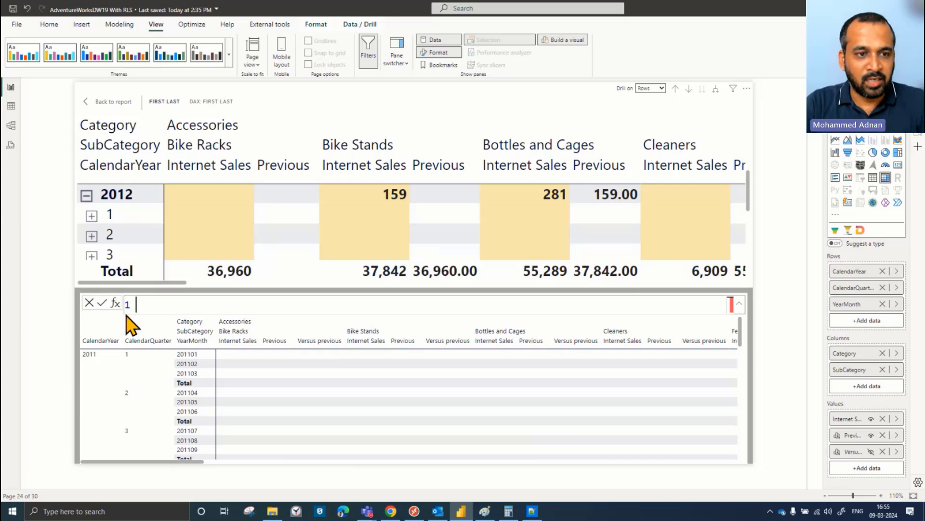
{"action": "left_click", "coordinate": [115, 303]}
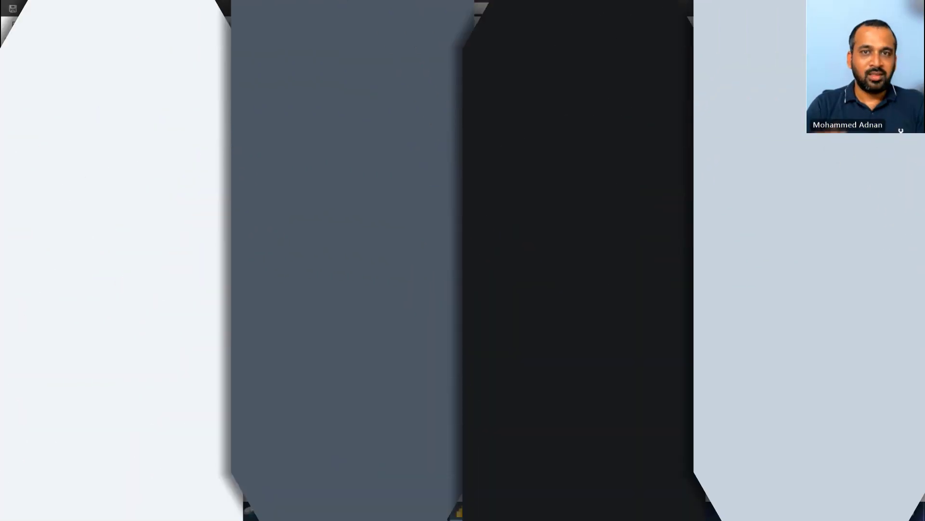